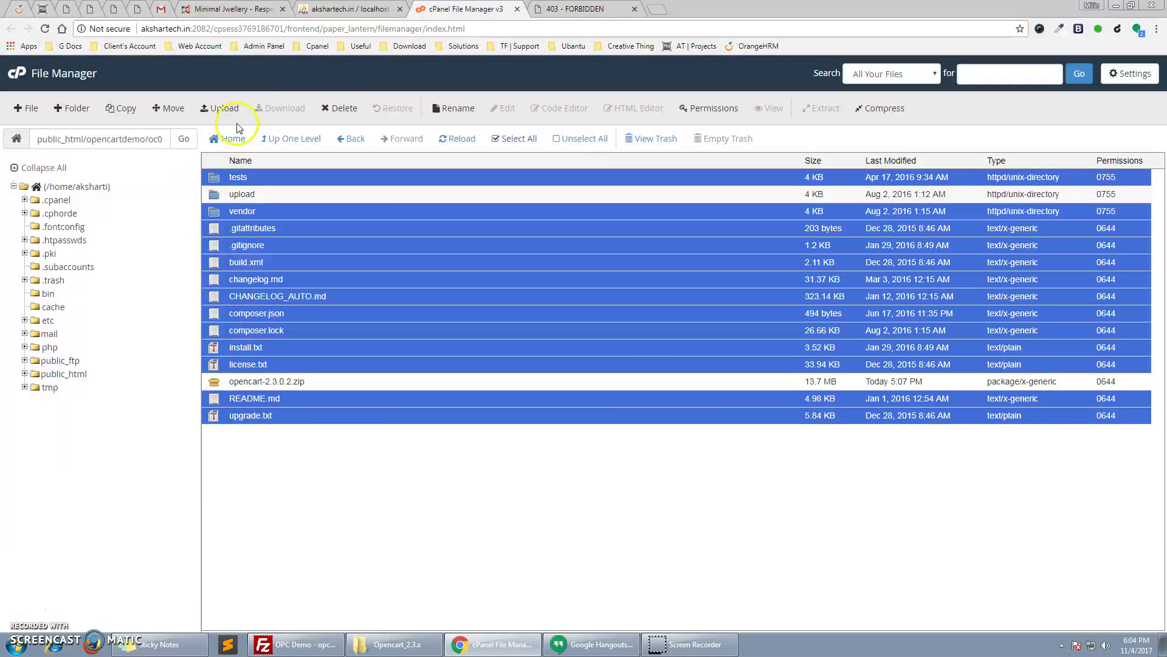
# Permanently delete the leftover package files and move everything in upload up into opc23
pyautogui.click(340, 110)
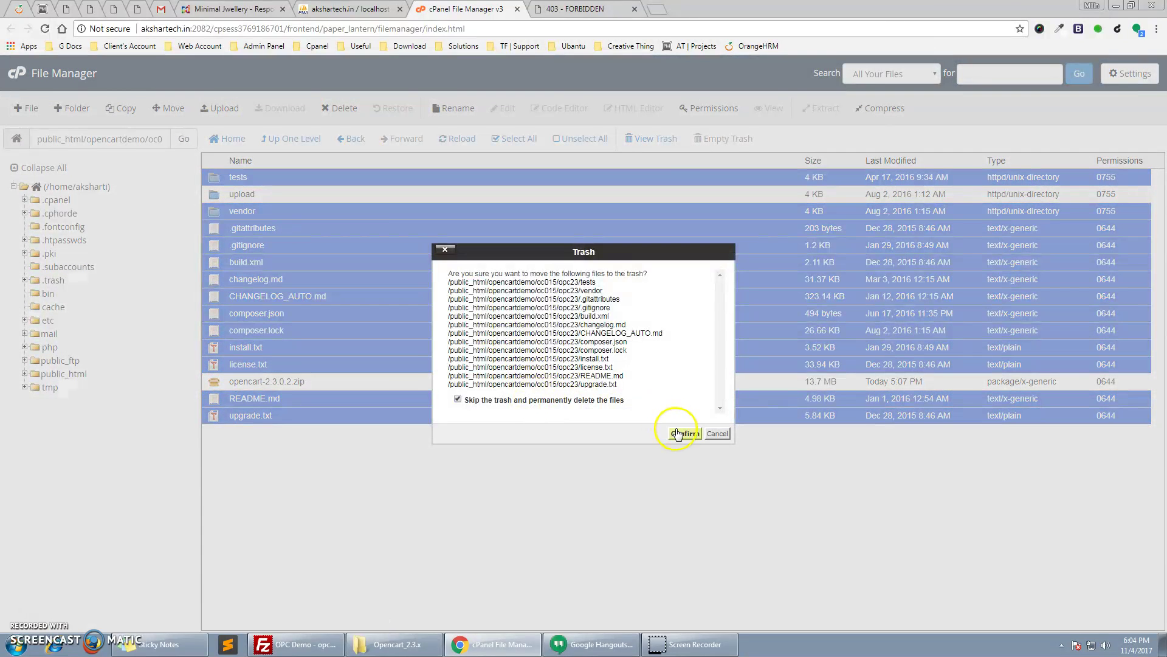
pyautogui.click(678, 433)
pyautogui.doubleClick(238, 178)
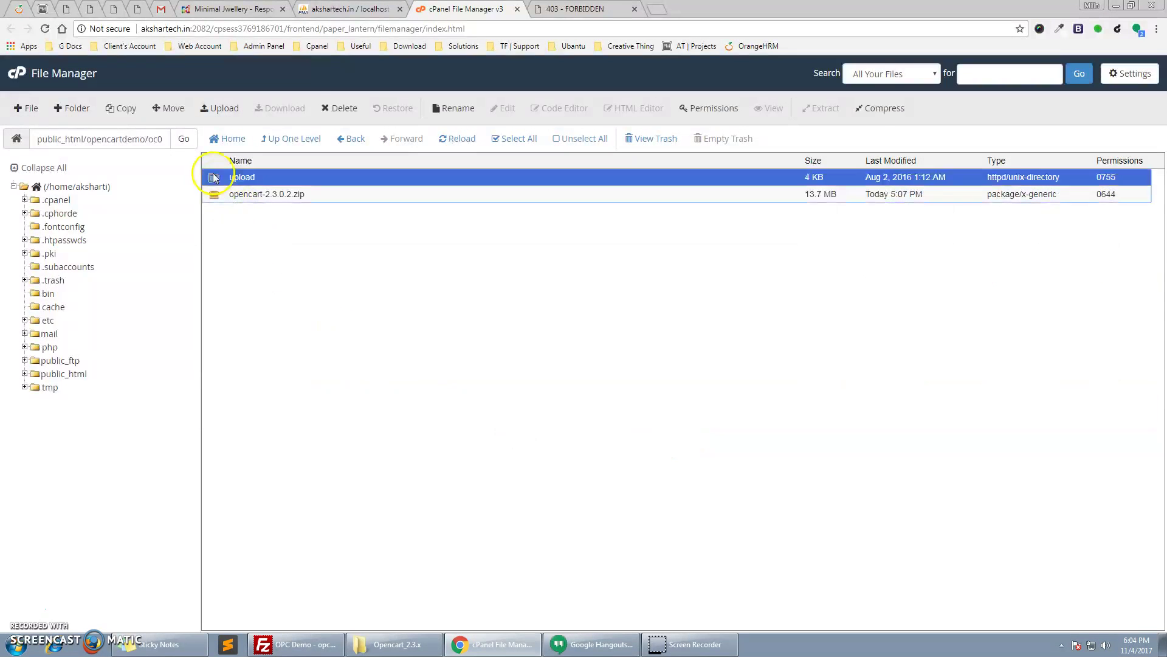
pyautogui.click(521, 139)
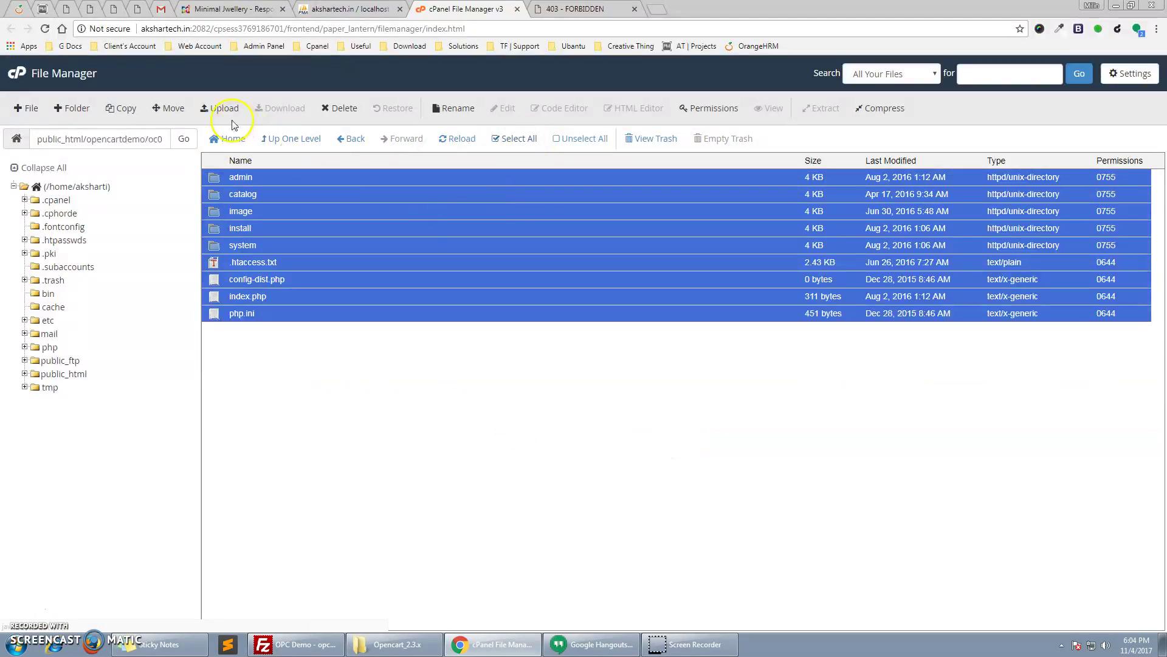
pyautogui.click(169, 108)
pyautogui.doubleClick(657, 392)
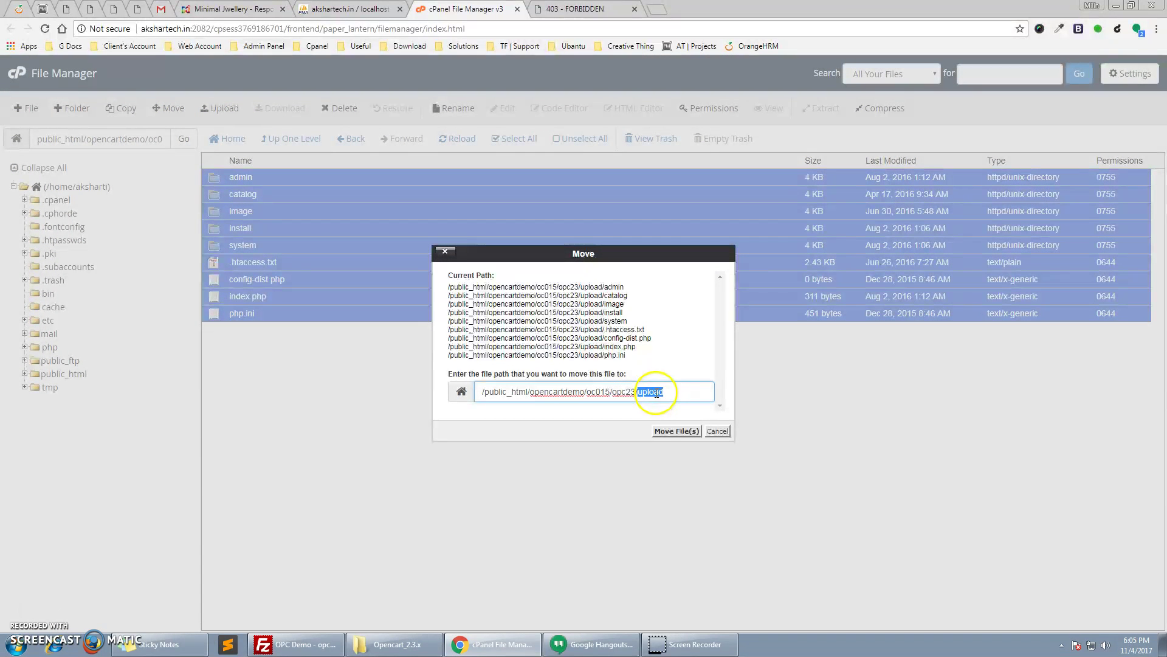
pyautogui.click(671, 431)
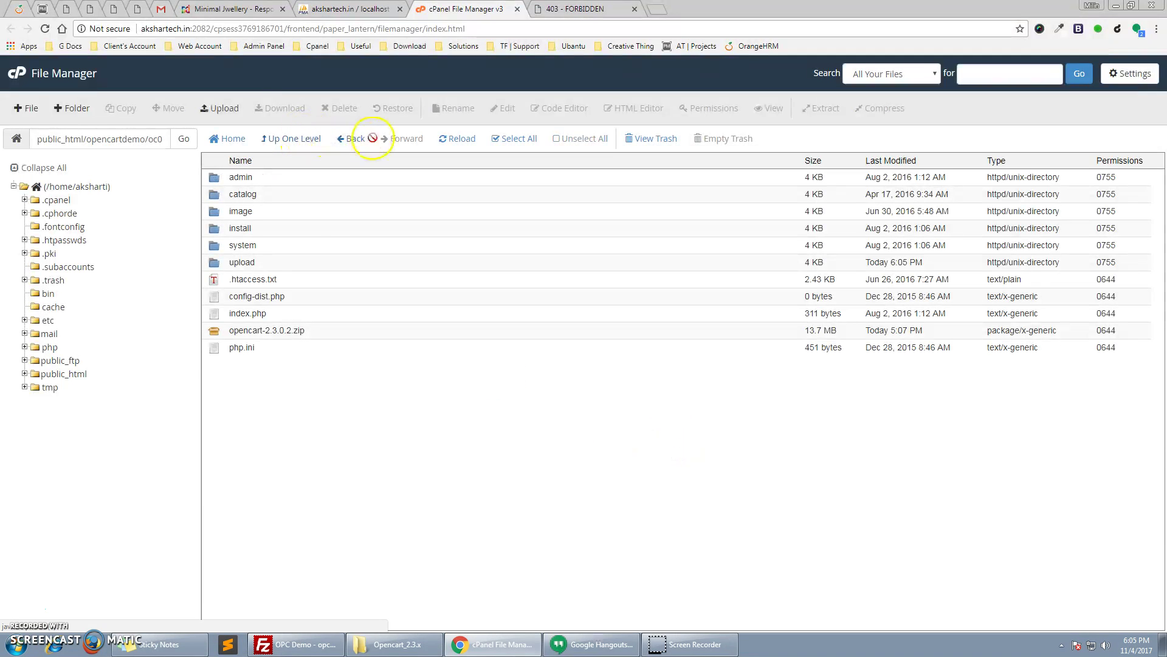
# Reload the installer page, then select config-dist.php back in File Manager
pyautogui.hotkey('ctrl', 'Tab')
pyautogui.press('F5')
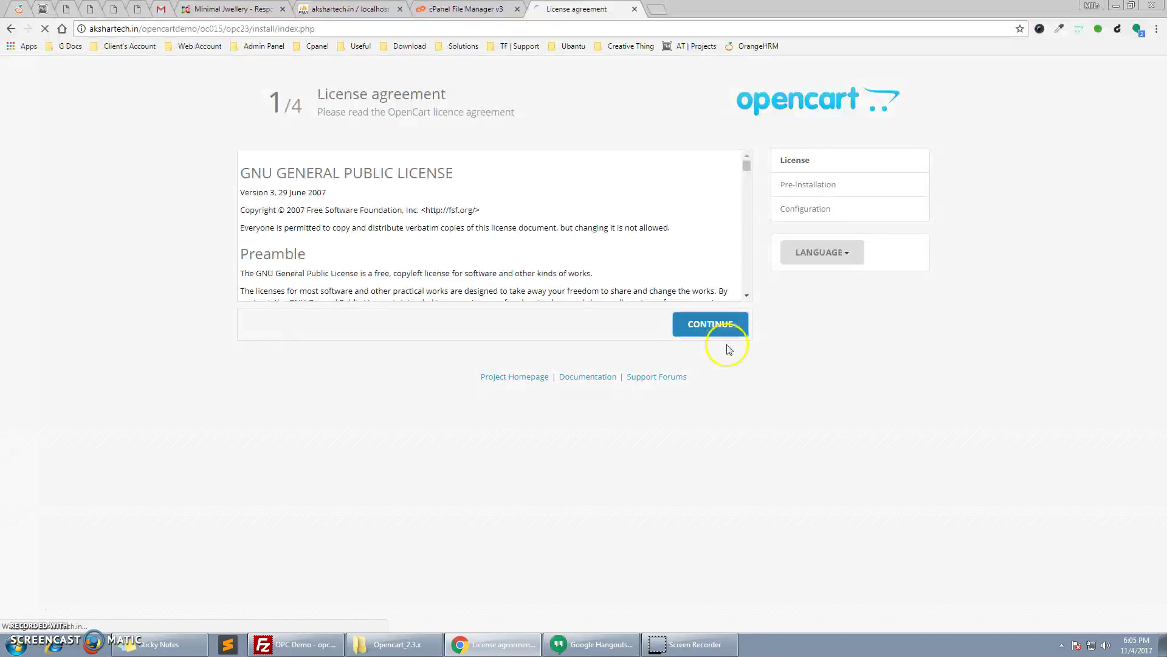
pyautogui.scroll(-4, 730, 462)
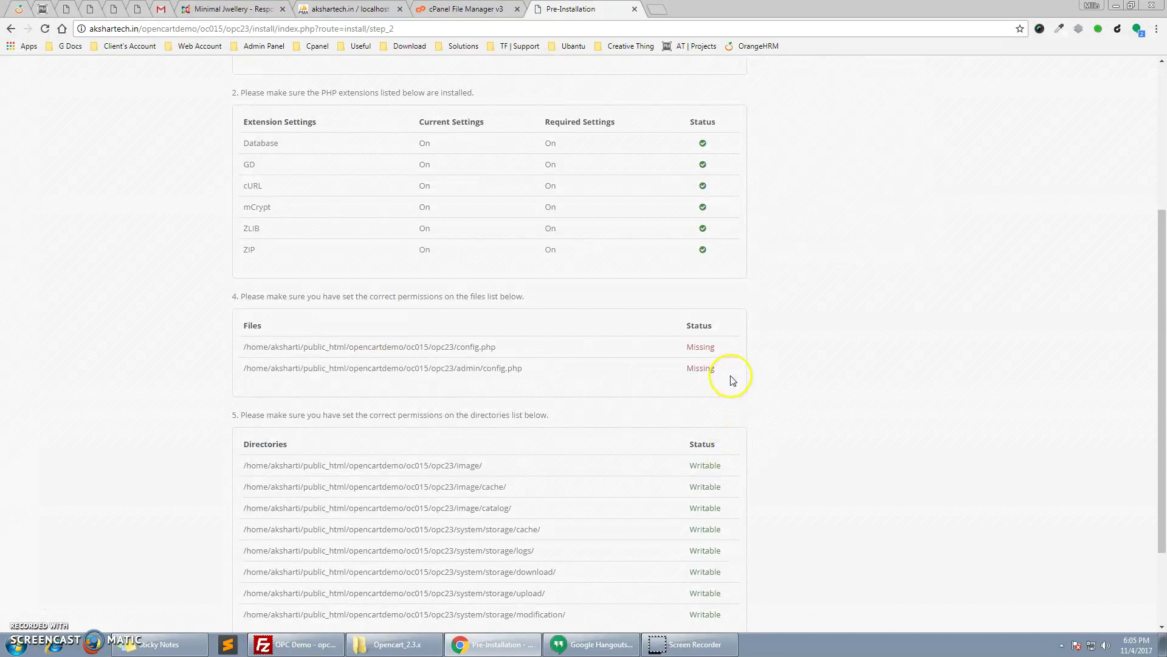
pyautogui.click(465, 8)
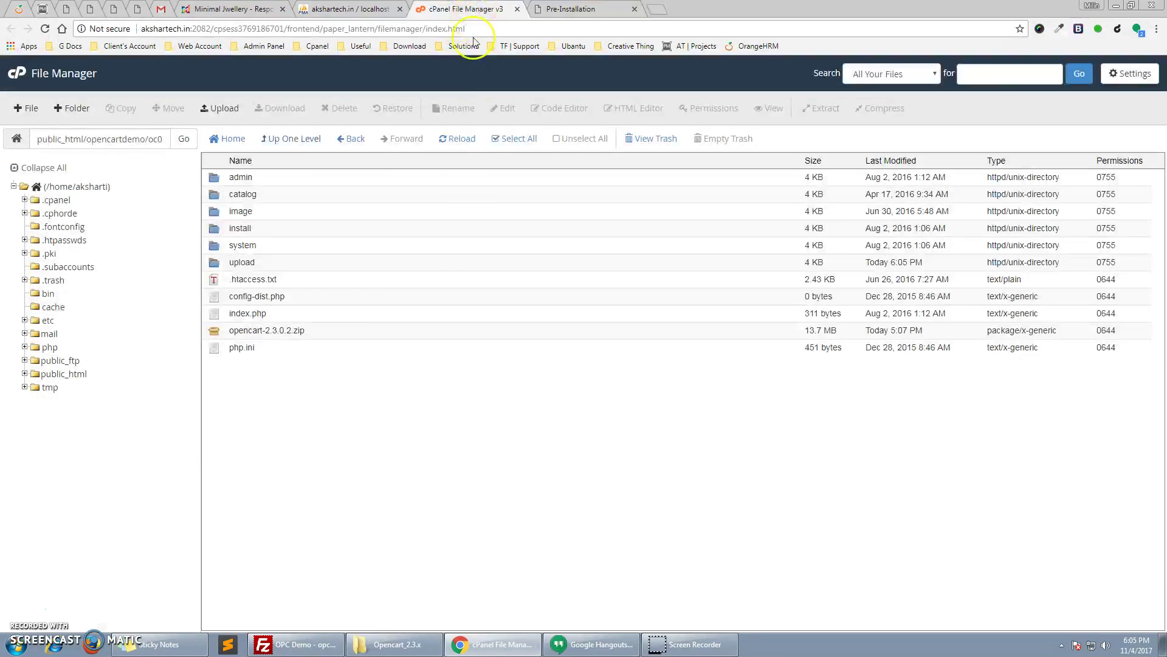
pyautogui.click(246, 309)
# Rename config-dist.php to config.php in both opc23 and opc23/admin
pyautogui.click(250, 298)
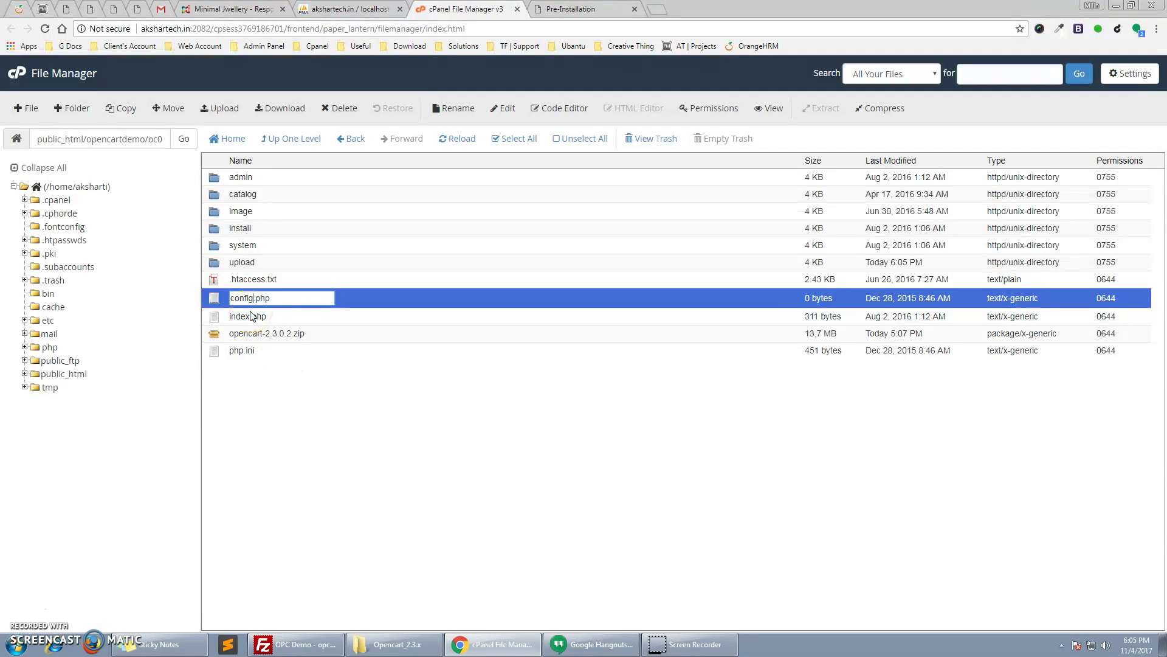
pyautogui.press('Return')
pyautogui.doubleClick(214, 177)
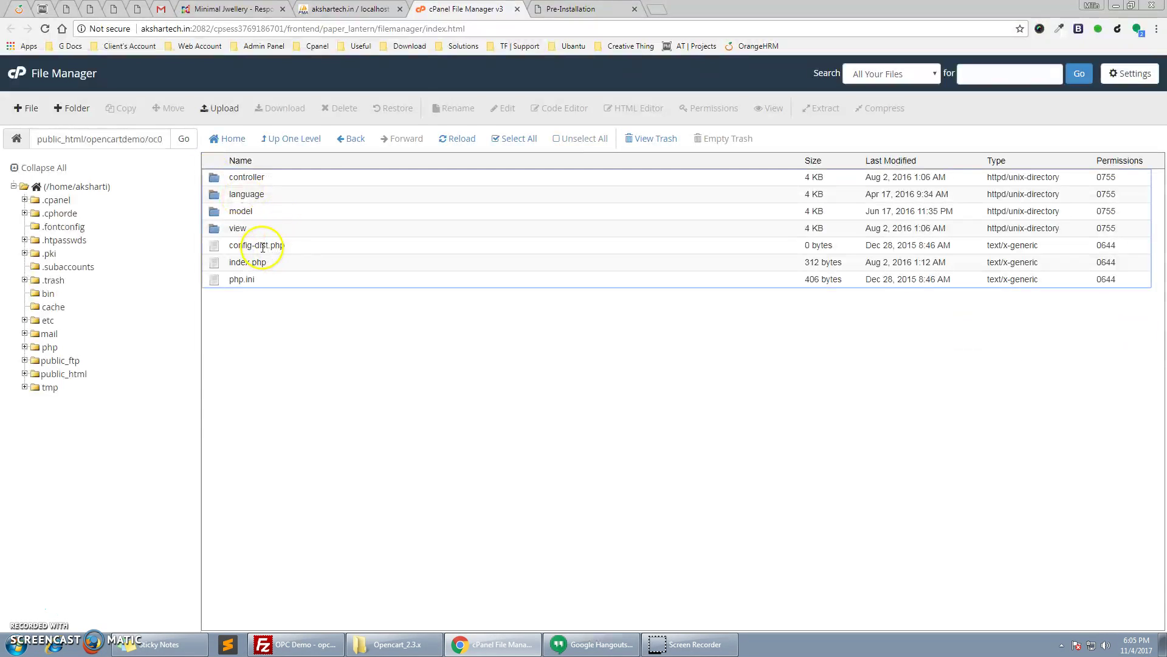
pyautogui.doubleClick(262, 246)
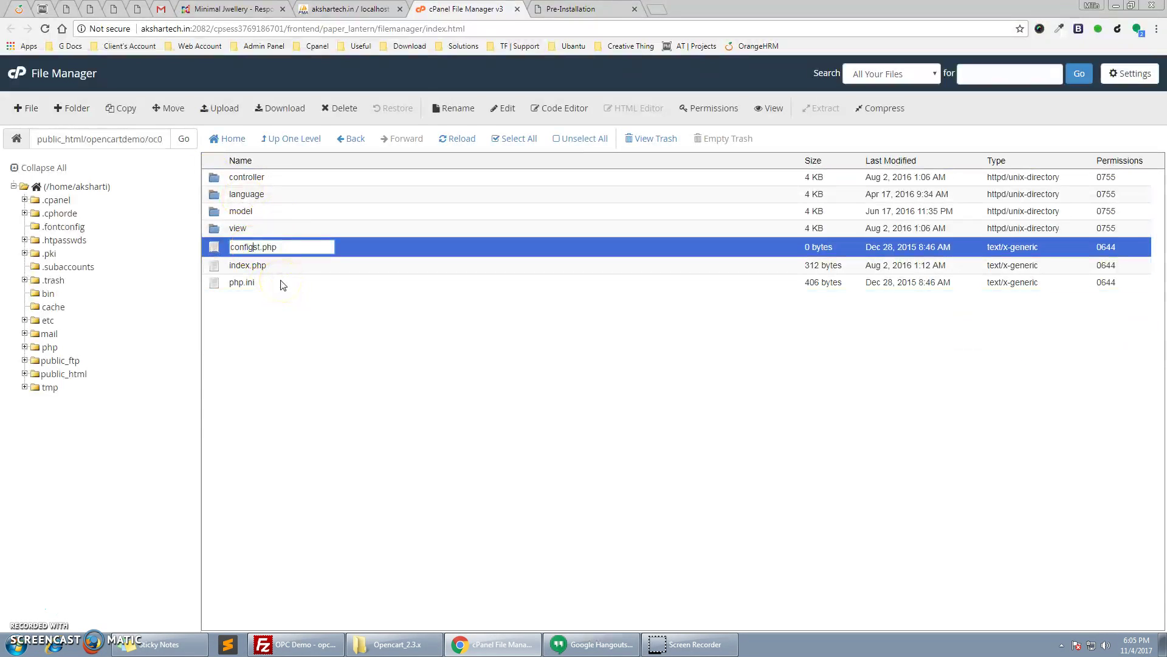
pyautogui.press('Delete')
pyautogui.press('Return')
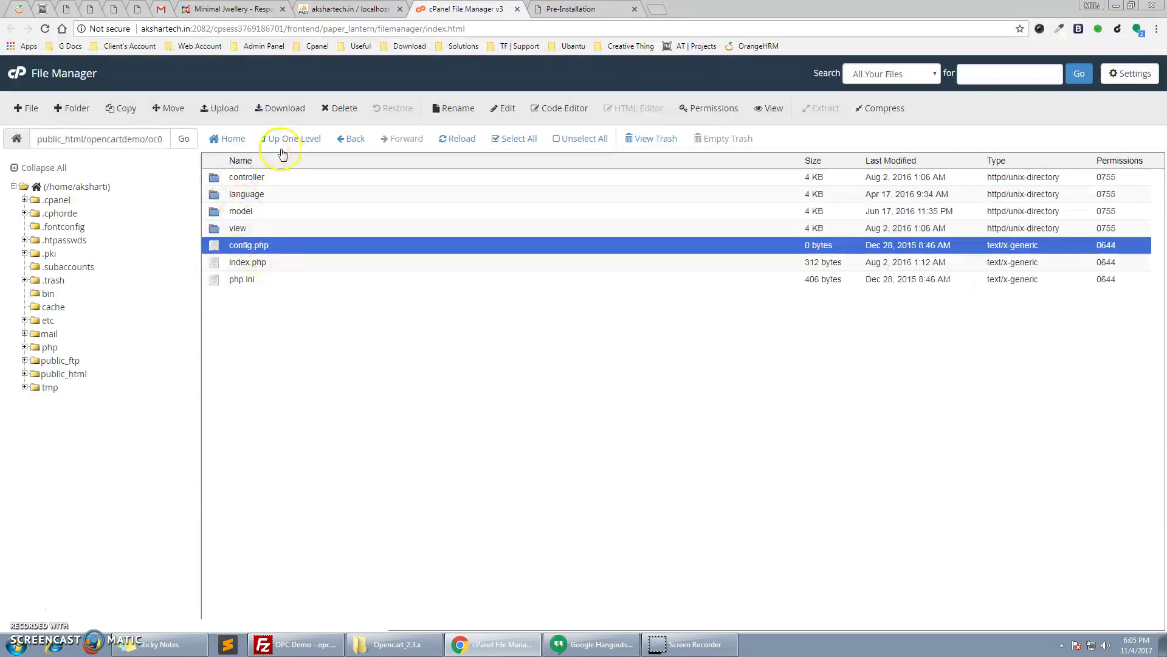
pyautogui.click(286, 140)
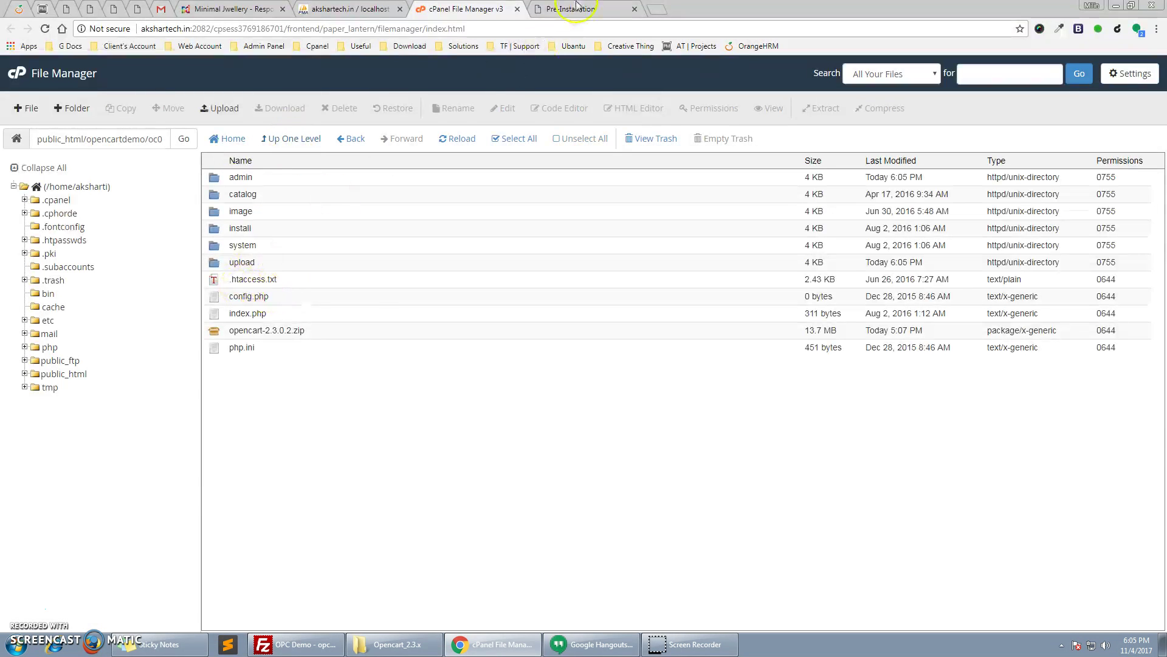
# Reload the pre-installation check and continue once both config files show Writable
pyautogui.click(576, 7)
pyautogui.rightClick(910, 256)
pyautogui.click(935, 292)
pyautogui.scroll(-2, 772, 362)
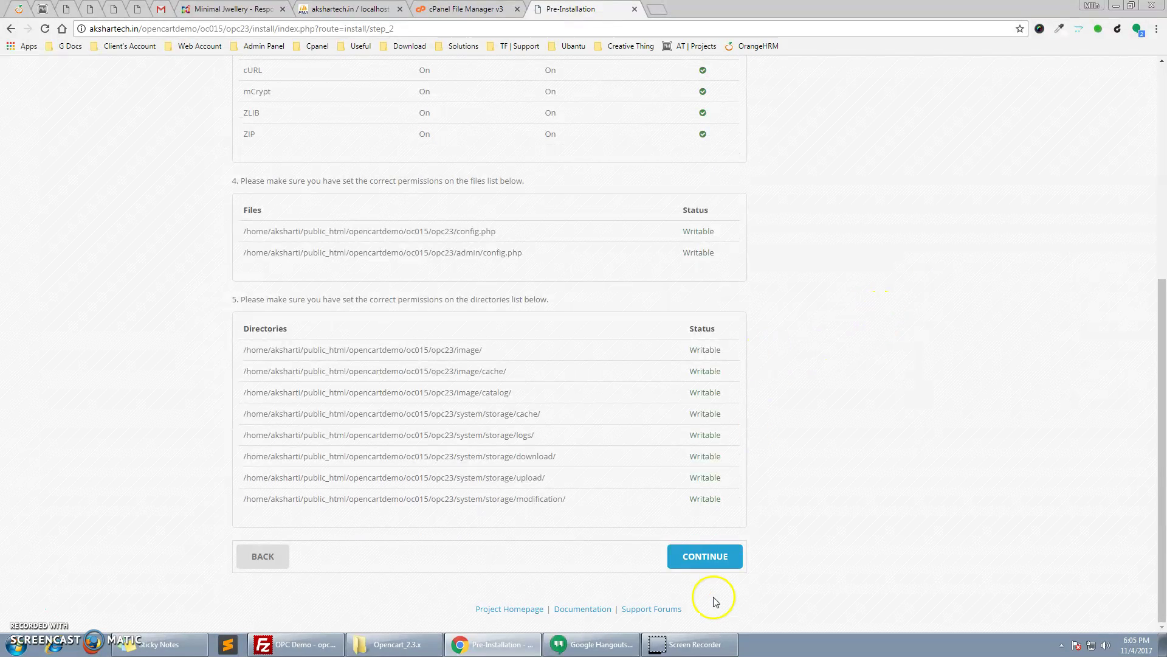
pyautogui.click(728, 565)
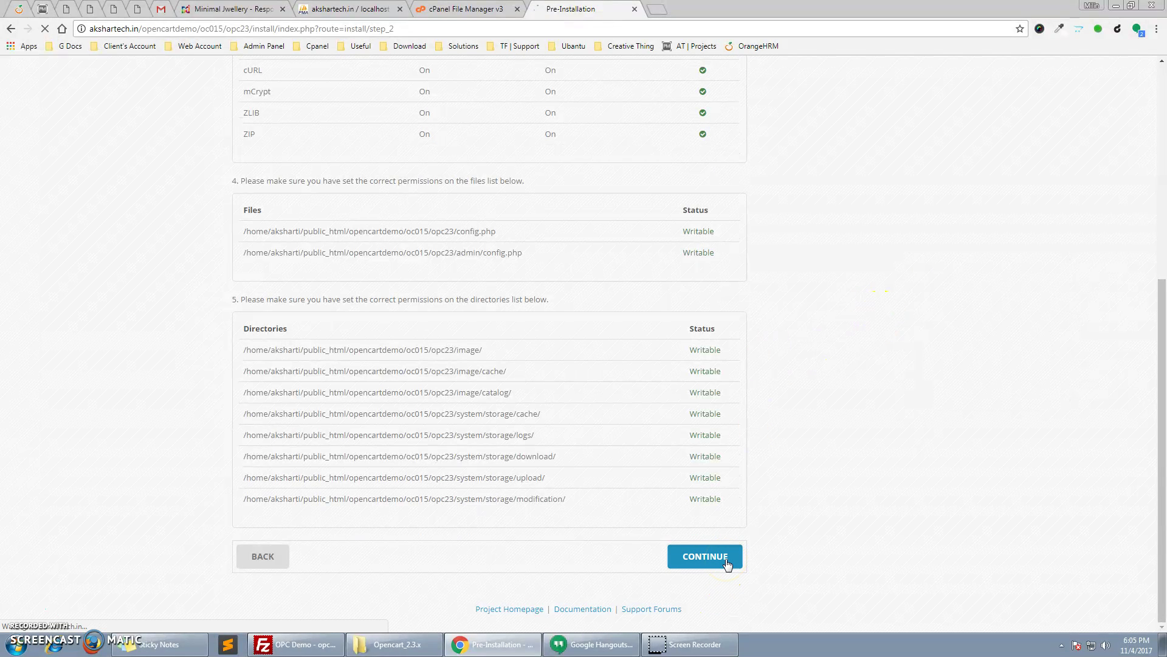
# Paste phpMyAdmin's database name into the installer's Database field and its prefix into Username
pyautogui.click(359, 9)
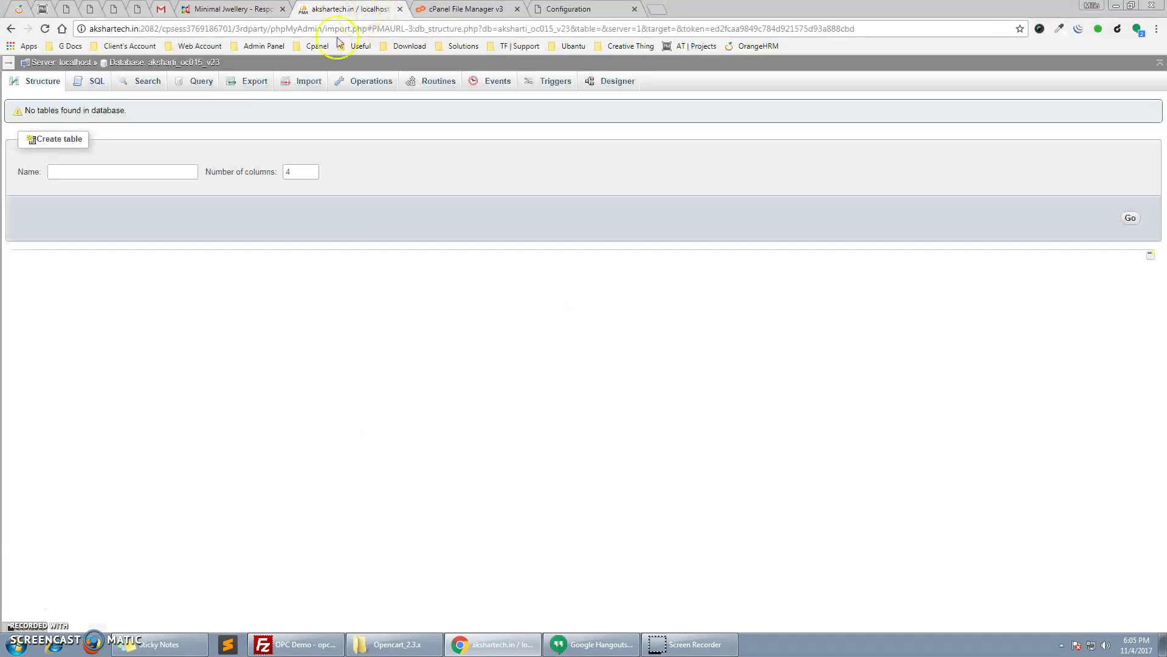
pyautogui.moveTo(239, 65); pyautogui.dragTo(165, 69)
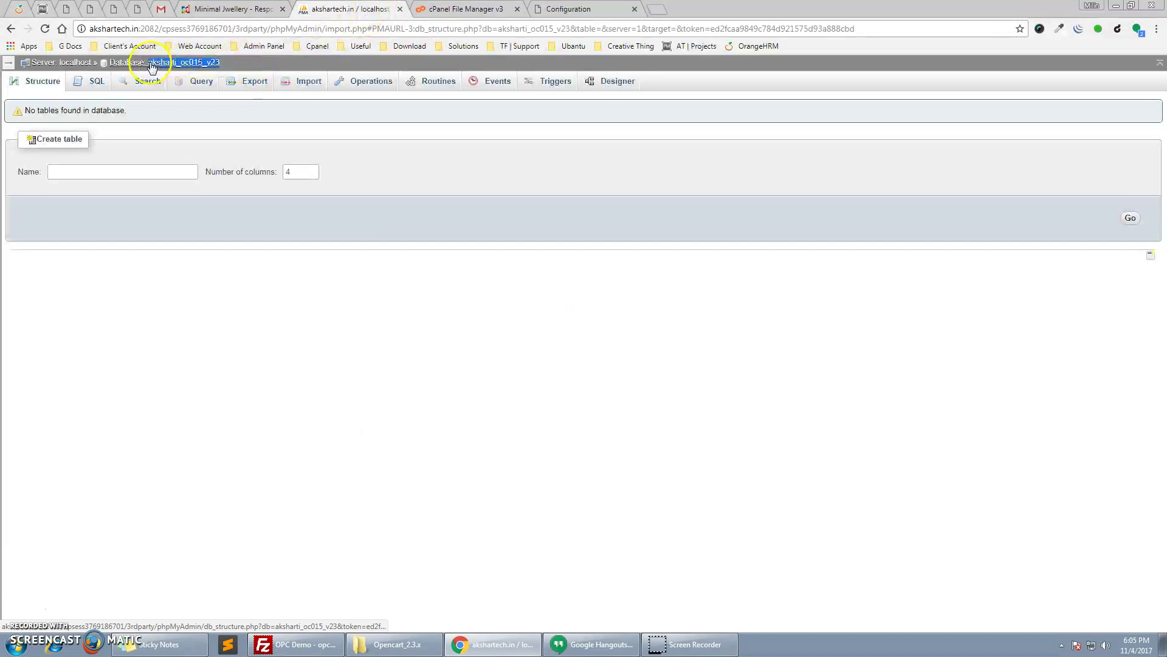
pyautogui.click(568, 9)
pyautogui.click(383, 302)
pyautogui.write('aksharti_oc015_v23')
pyautogui.moveTo(370, 302); pyautogui.dragTo(318, 308)
pyautogui.hotkey('ctrl', 'c')
pyautogui.hotkey('shift', 'Tab')
pyautogui.hotkey('shift', 'Tab')
pyautogui.hotkey('ctrl', 'v')
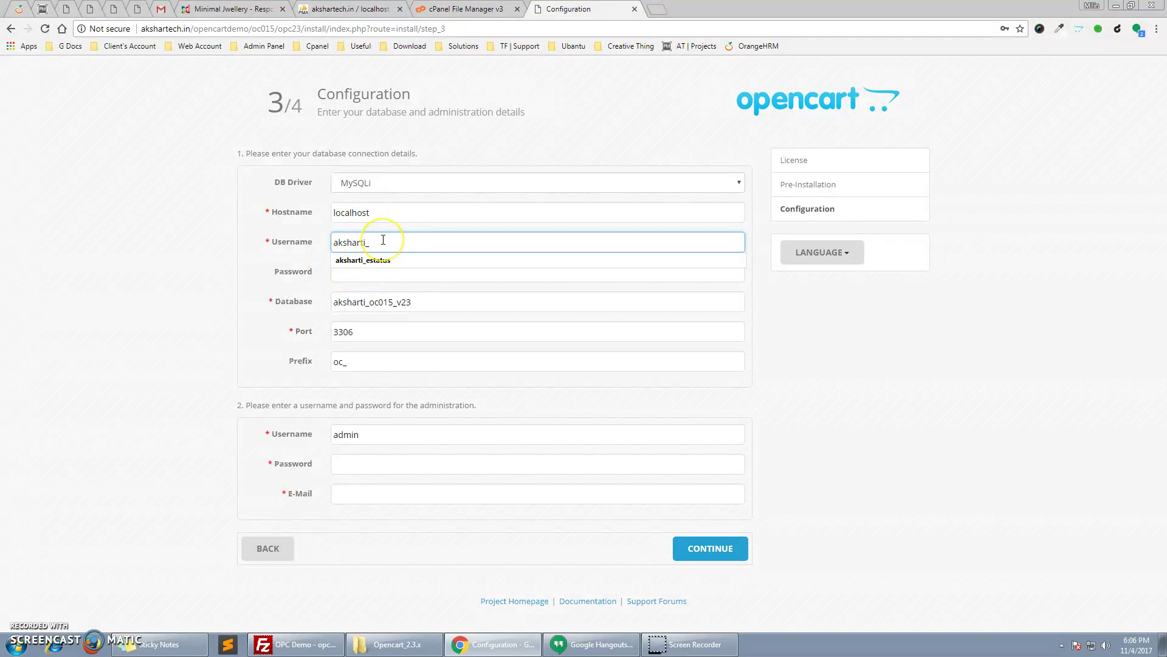
# Enter database username ocadmin, then the admin password and e-mail, and run the installation
pyautogui.write('ocadmin')
pyautogui.press('Tab')
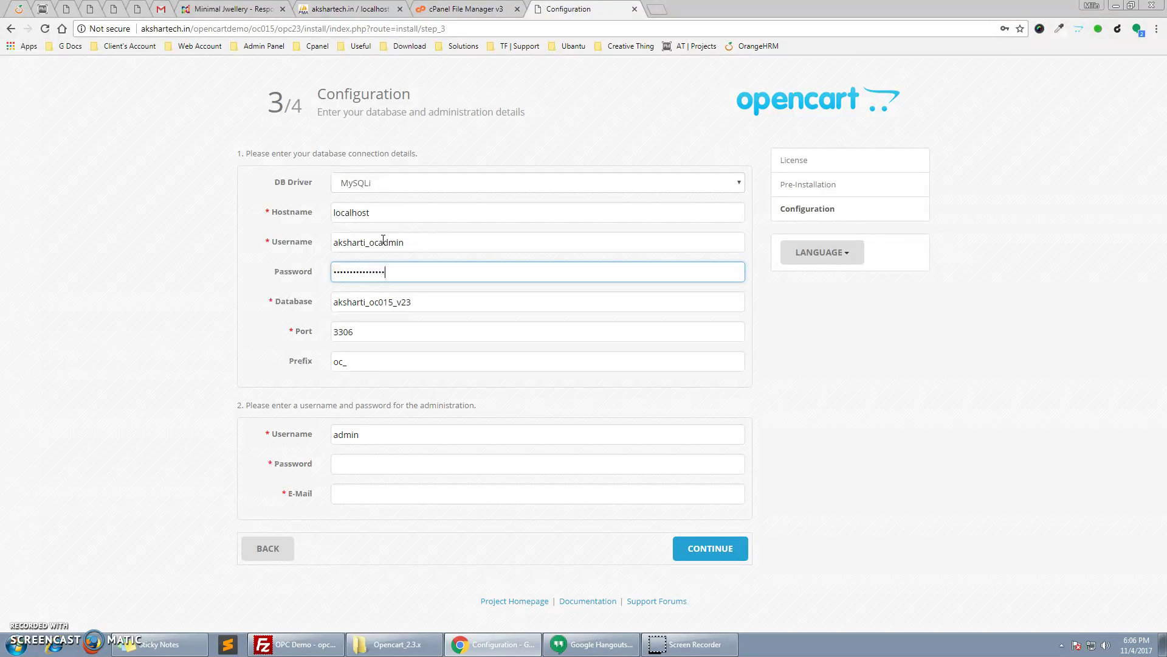
pyautogui.click(389, 472)
pyautogui.write('admin')
pyautogui.press('Tab')
pyautogui.write('h')
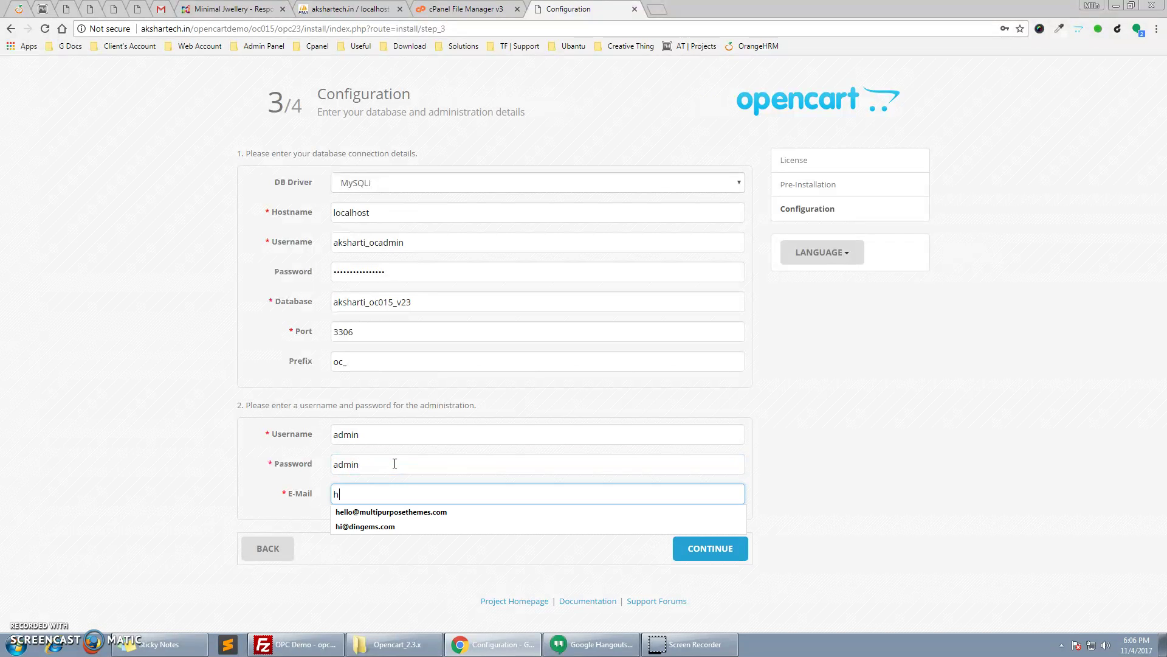
pyautogui.click(449, 512)
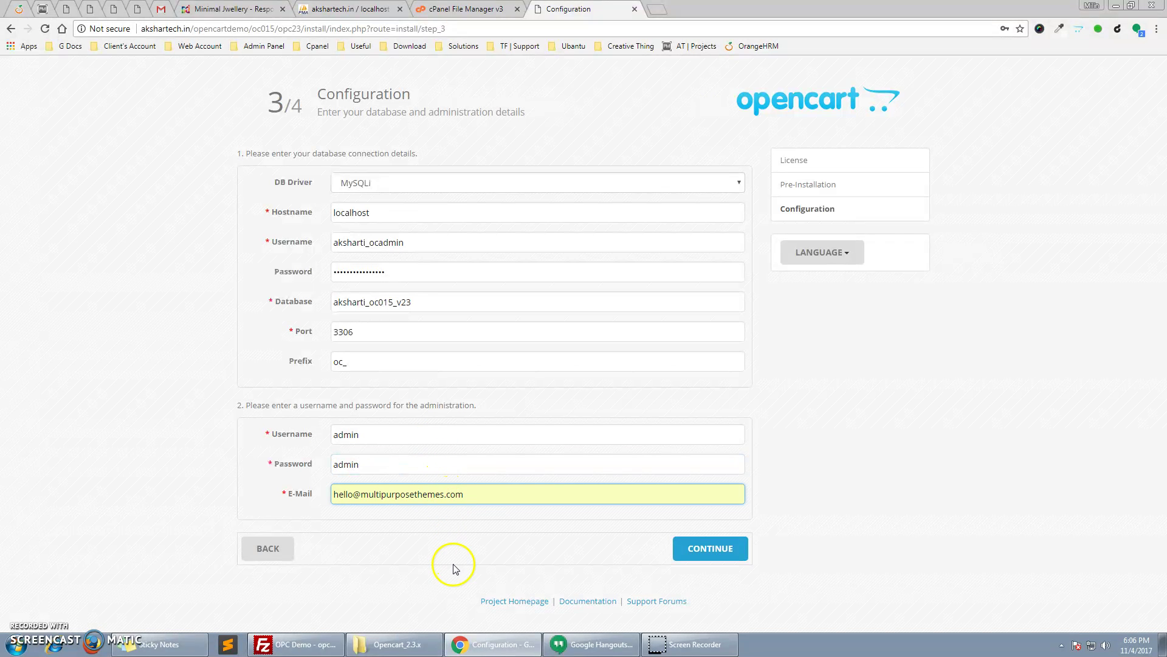
pyautogui.click(690, 554)
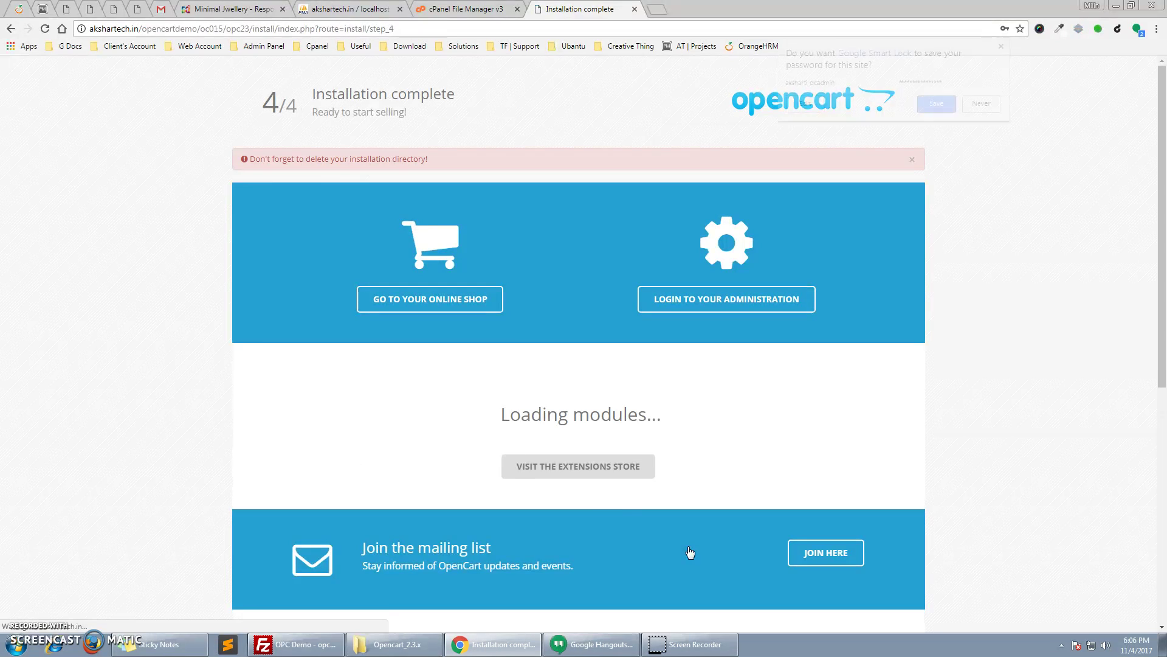
# Permanently delete the install folder in cPanel File Manager, skipping the trash
pyautogui.moveTo(248, 159); pyautogui.dragTo(440, 164)
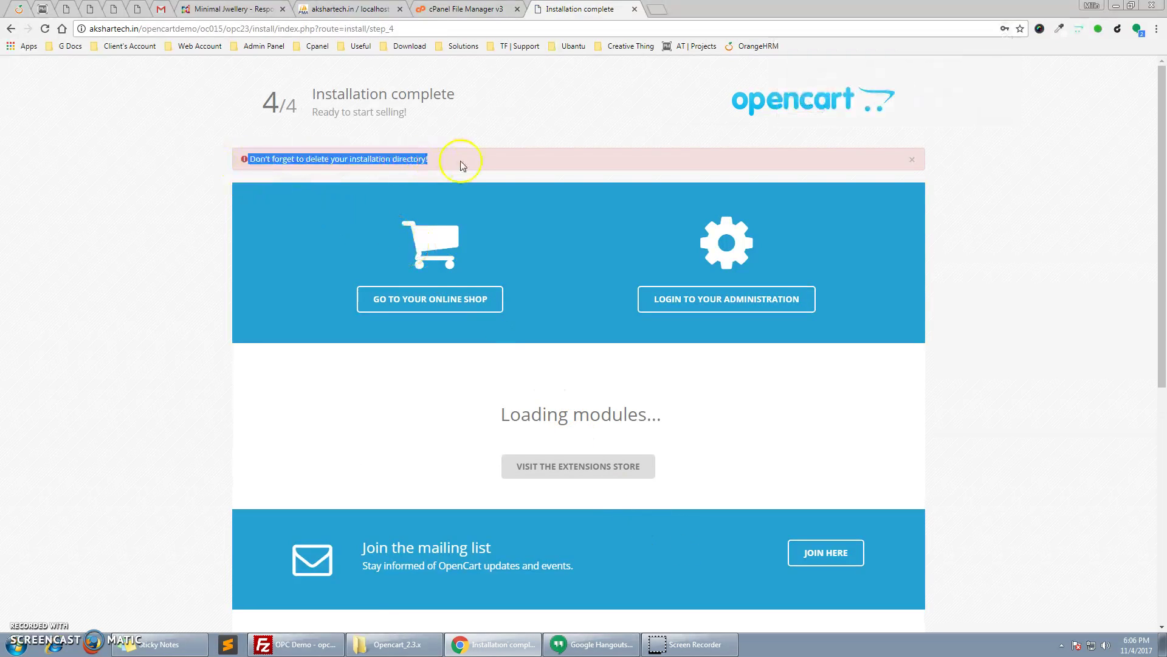
pyautogui.click(468, 9)
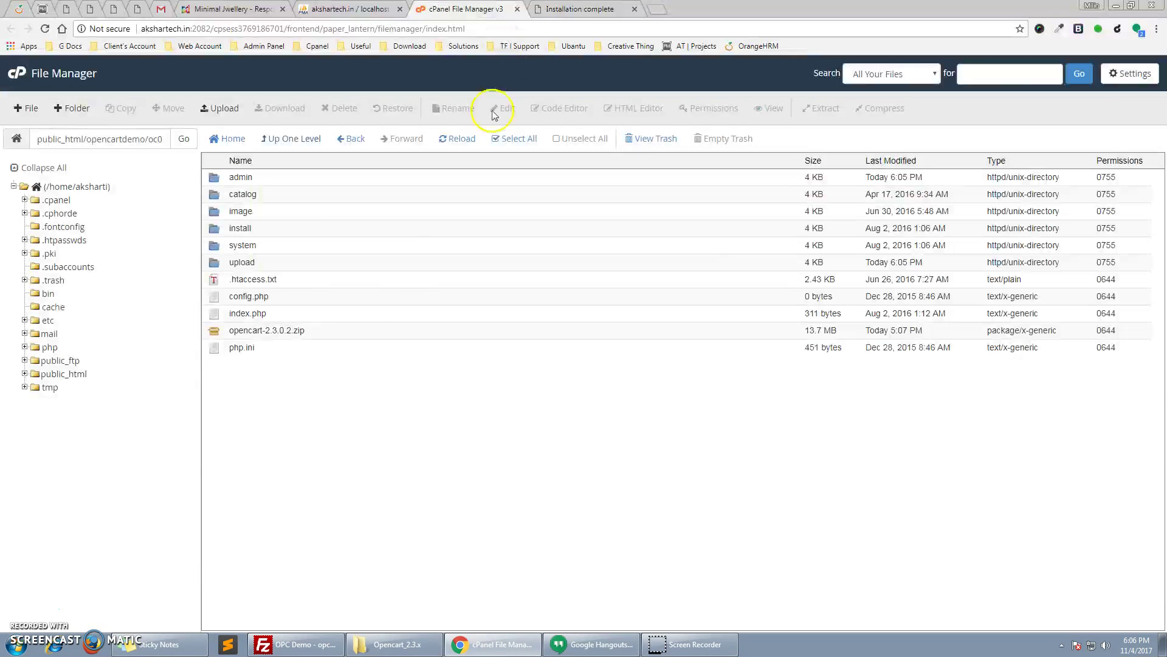
pyautogui.click(218, 234)
pyautogui.click(339, 109)
pyautogui.click(482, 347)
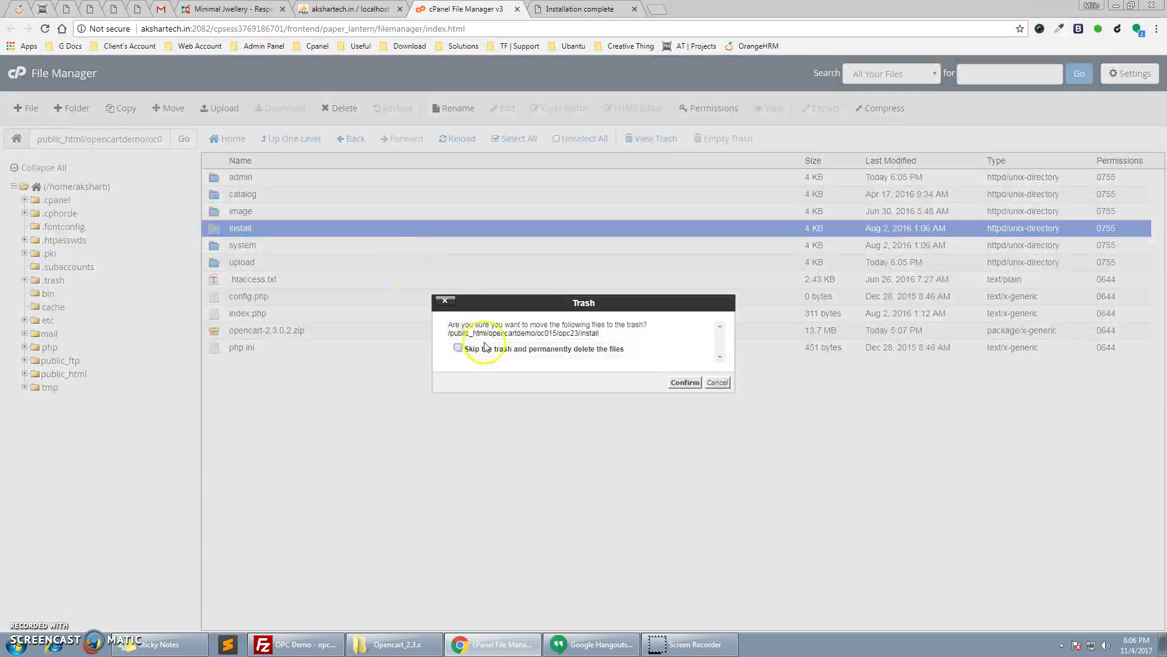
pyautogui.click(684, 383)
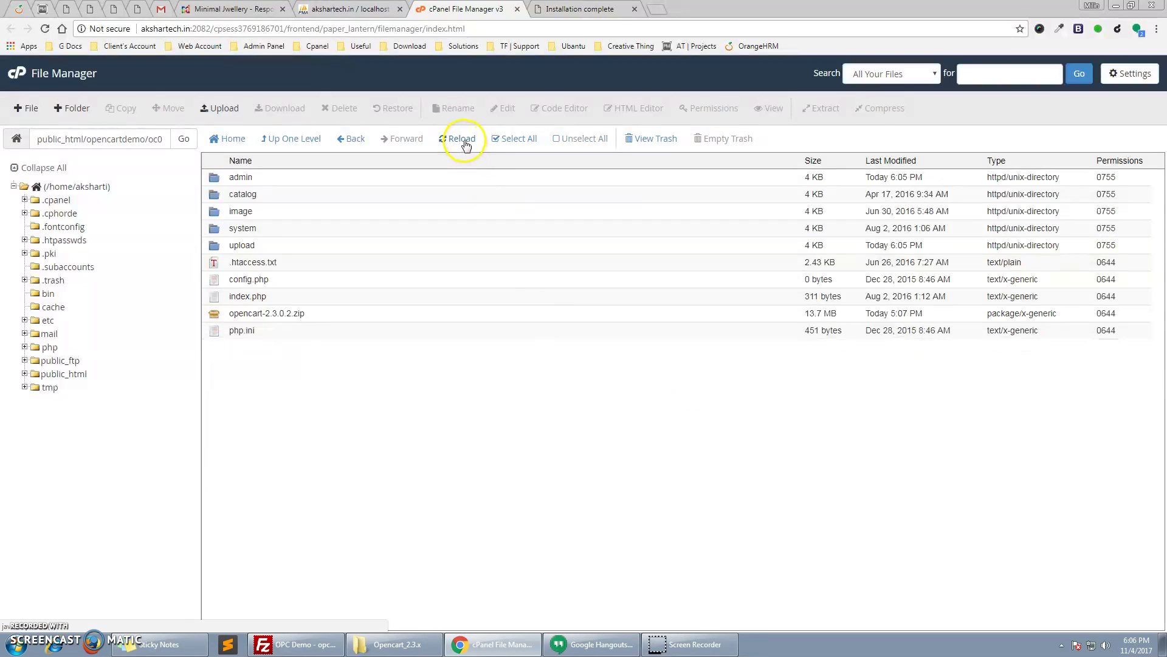
pyautogui.click(595, 12)
# Log in to the store administration as admin to reach the Dashboard, then bring FileZilla forward
pyautogui.click(711, 256)
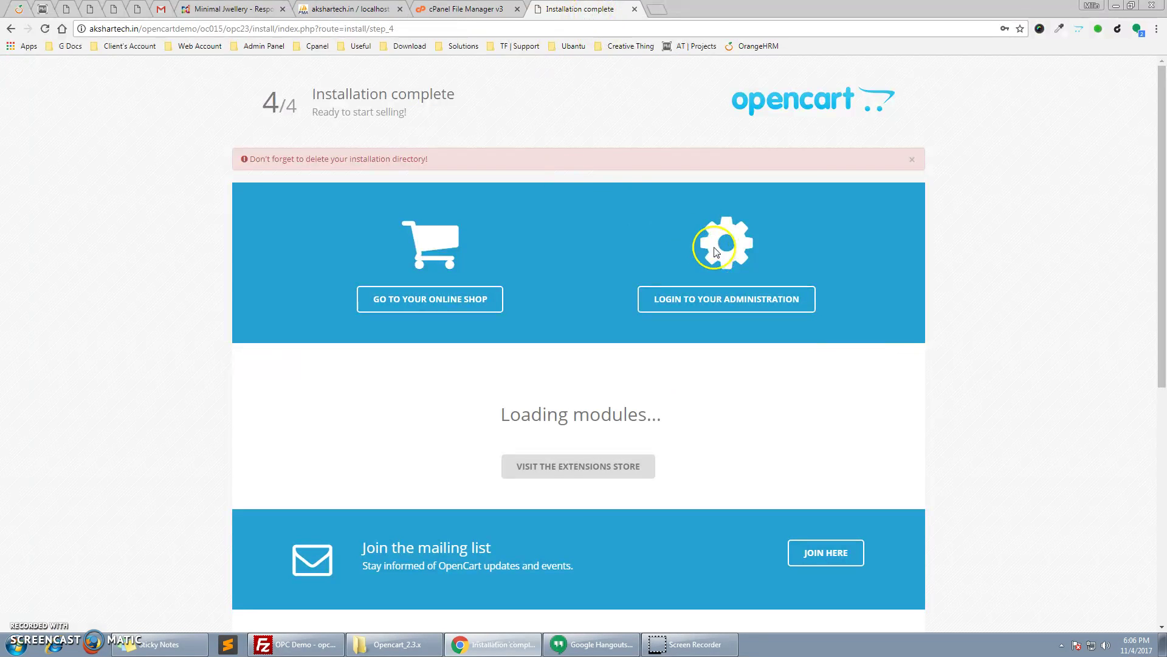
pyautogui.click(743, 296)
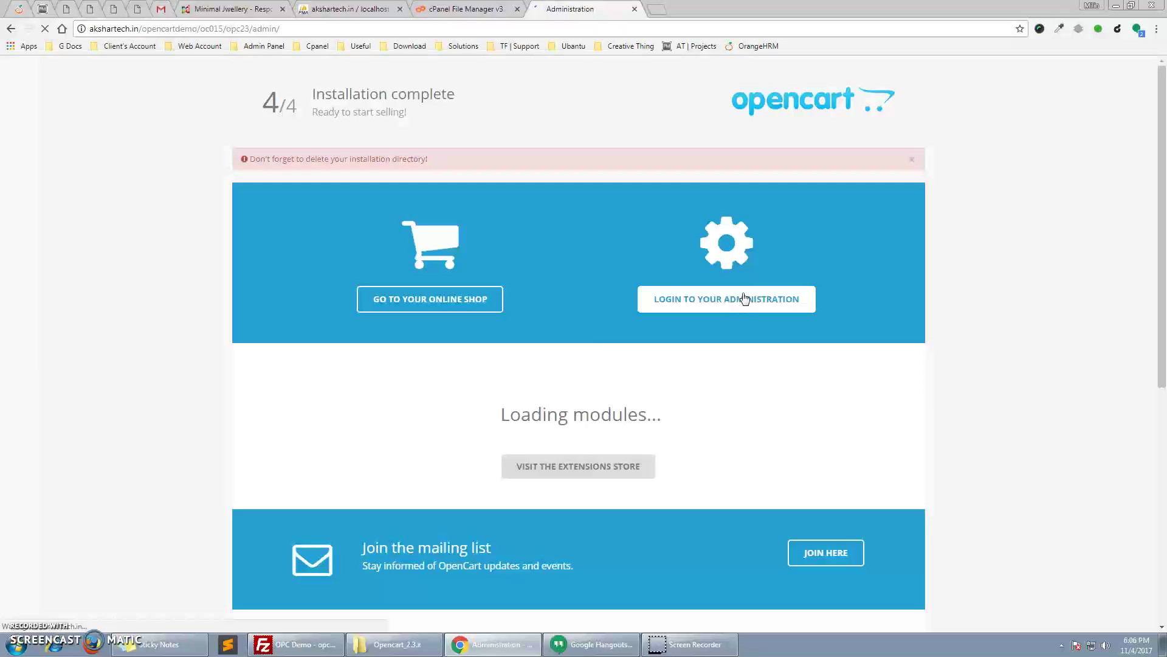
pyautogui.click(612, 164)
pyautogui.hotkey('ctrl', 'a')
pyautogui.press('BackSpace')
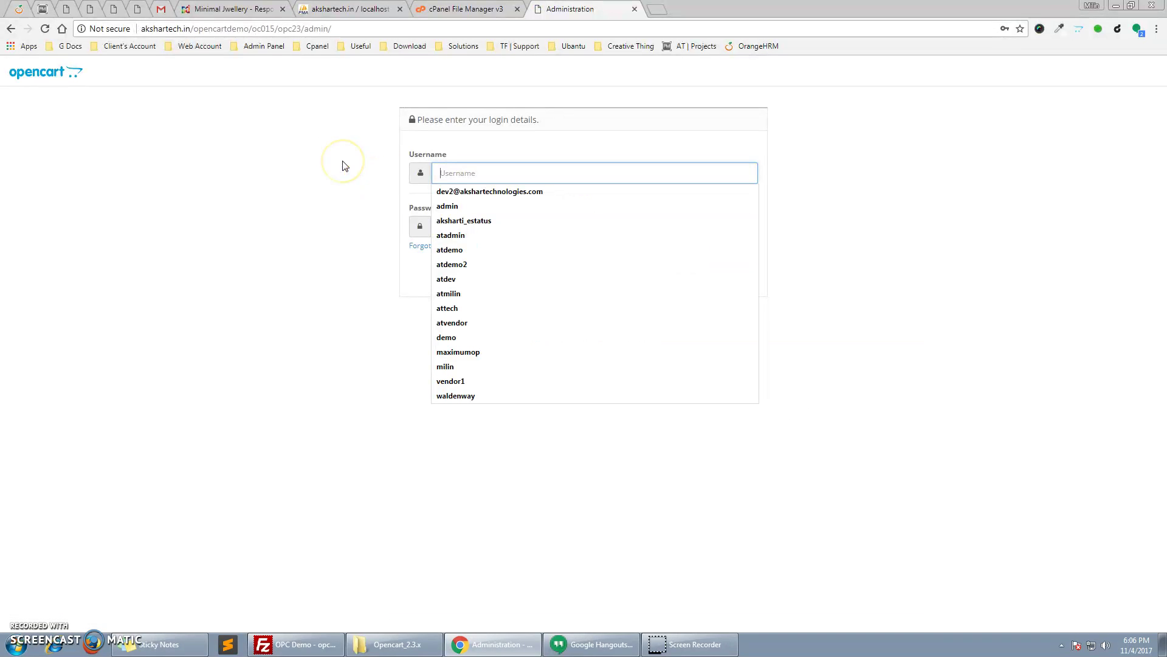
pyautogui.write('admin')
pyautogui.press('Tab')
pyautogui.write('admin')
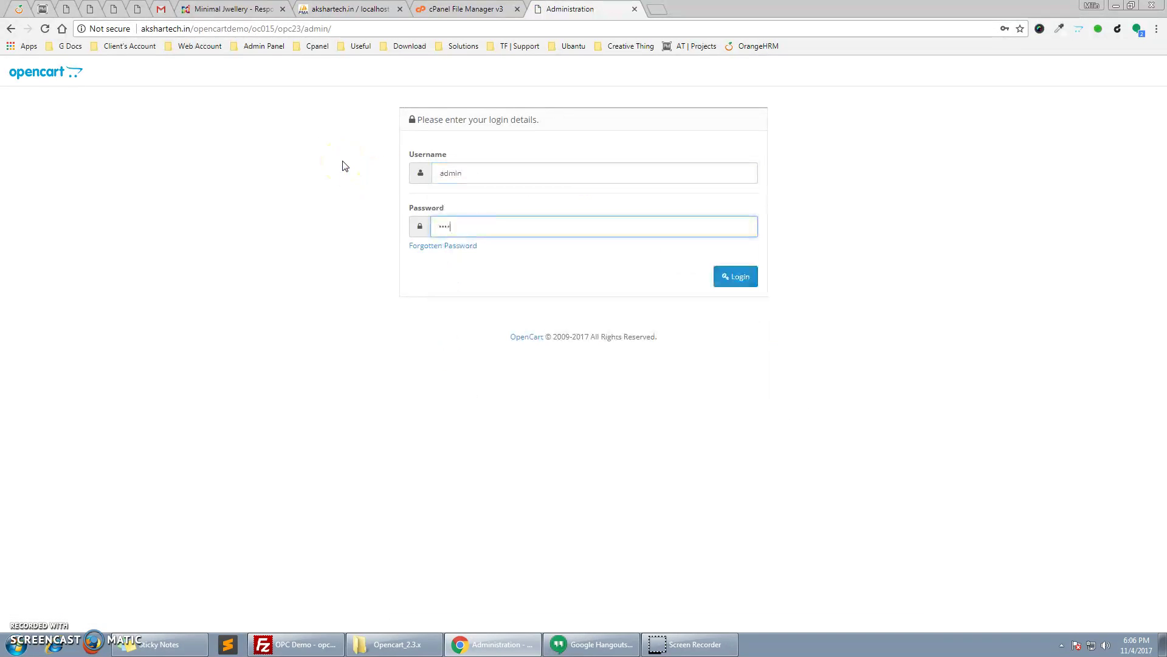
pyautogui.press('Tab')
pyautogui.press('Tab')
pyautogui.press('Return')
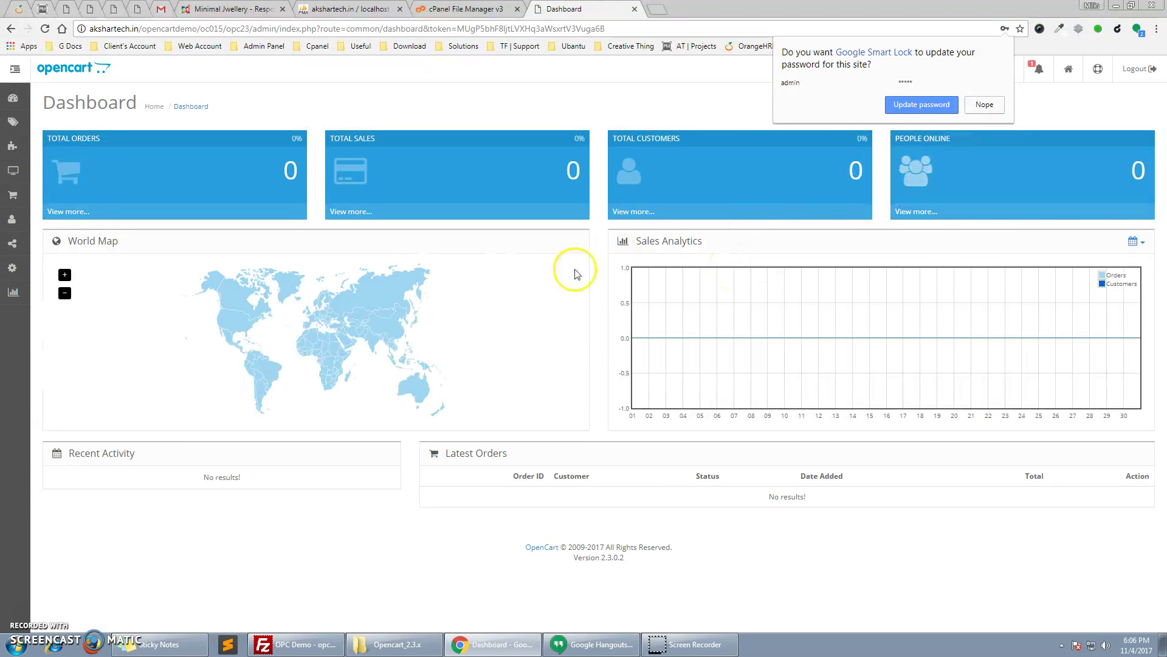
pyautogui.click(488, 12)
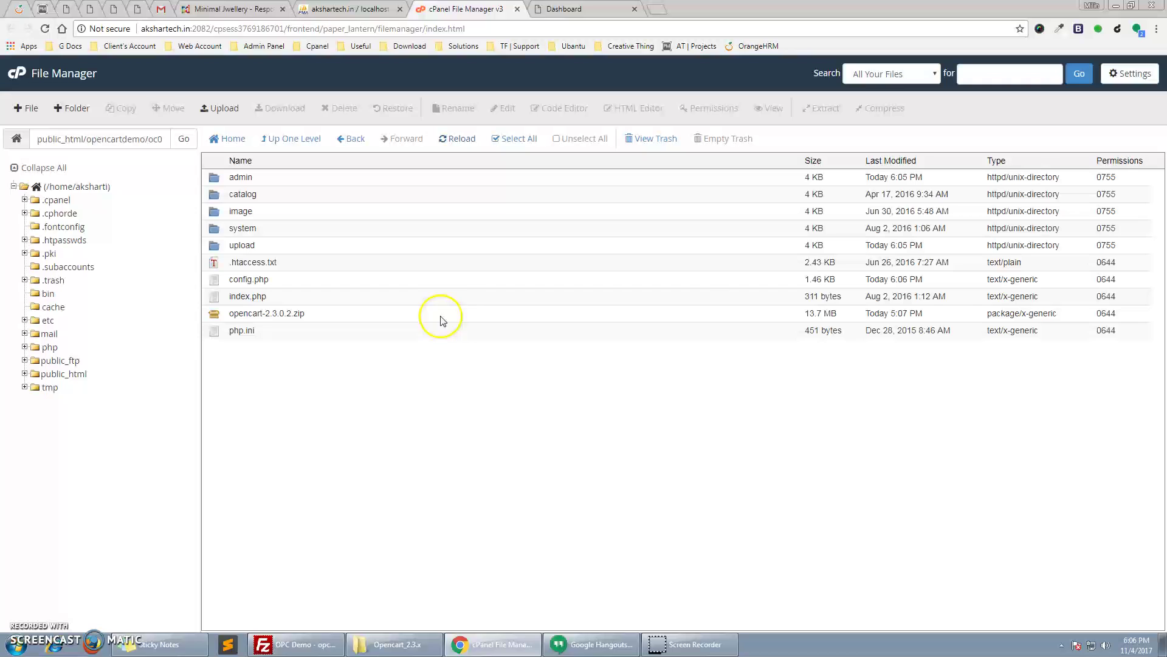
pyautogui.click(323, 645)
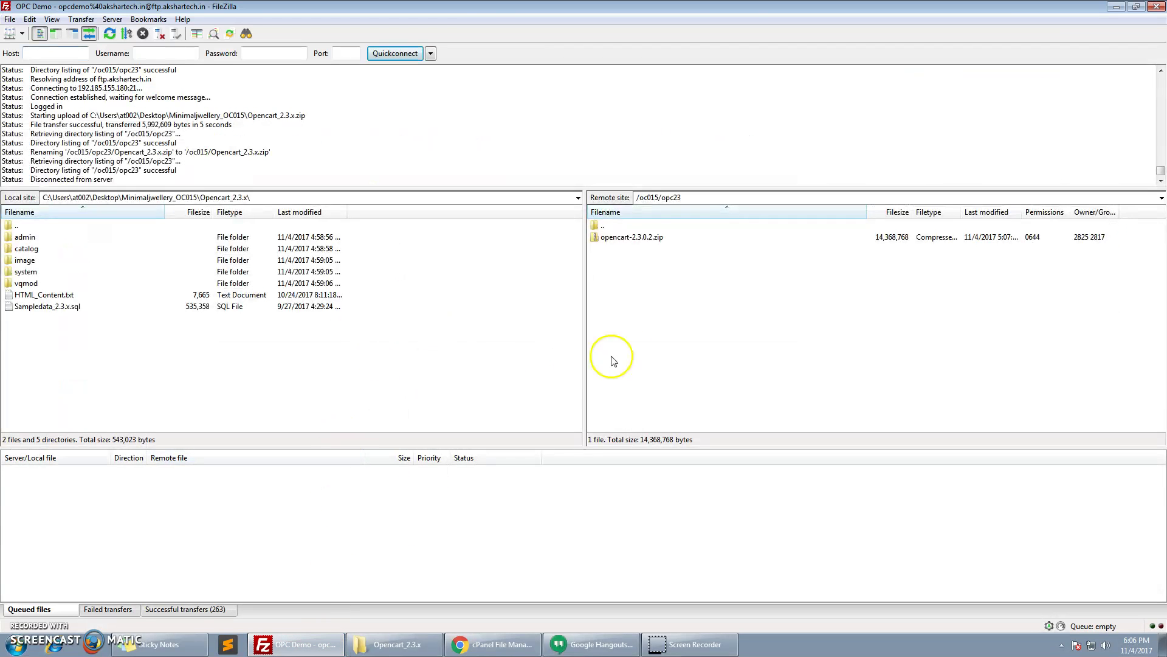
# Refresh the remote listing and upload admin, catalog, image, system and vqmod to /oc015/opc23
pyautogui.rightClick(646, 323)
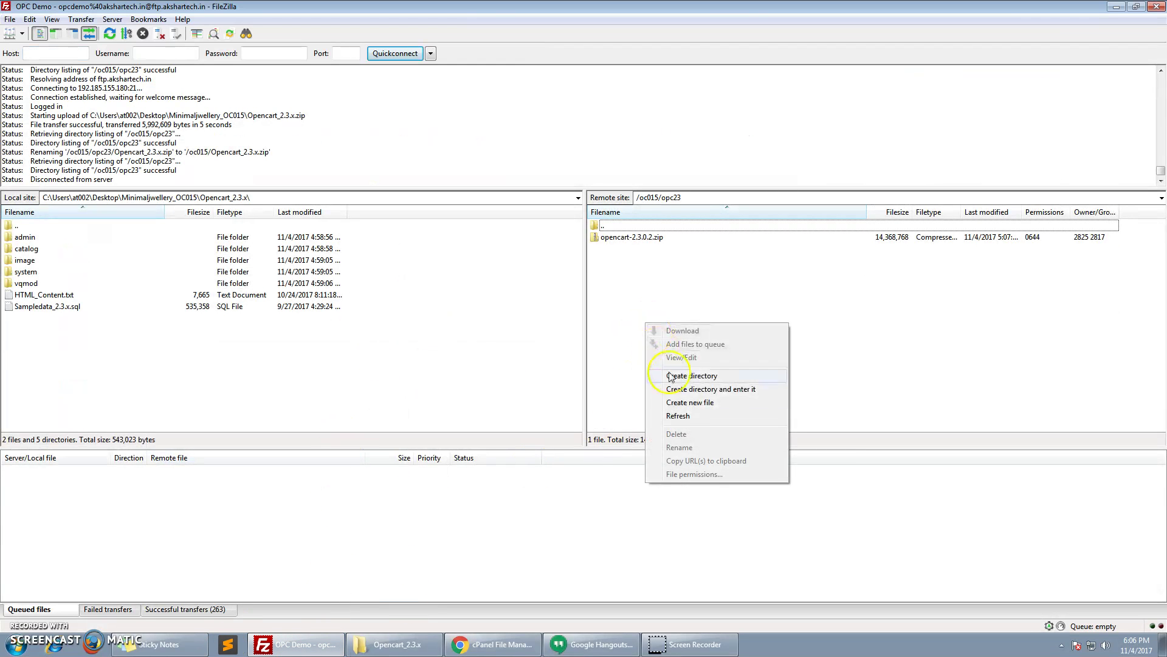
pyautogui.click(684, 416)
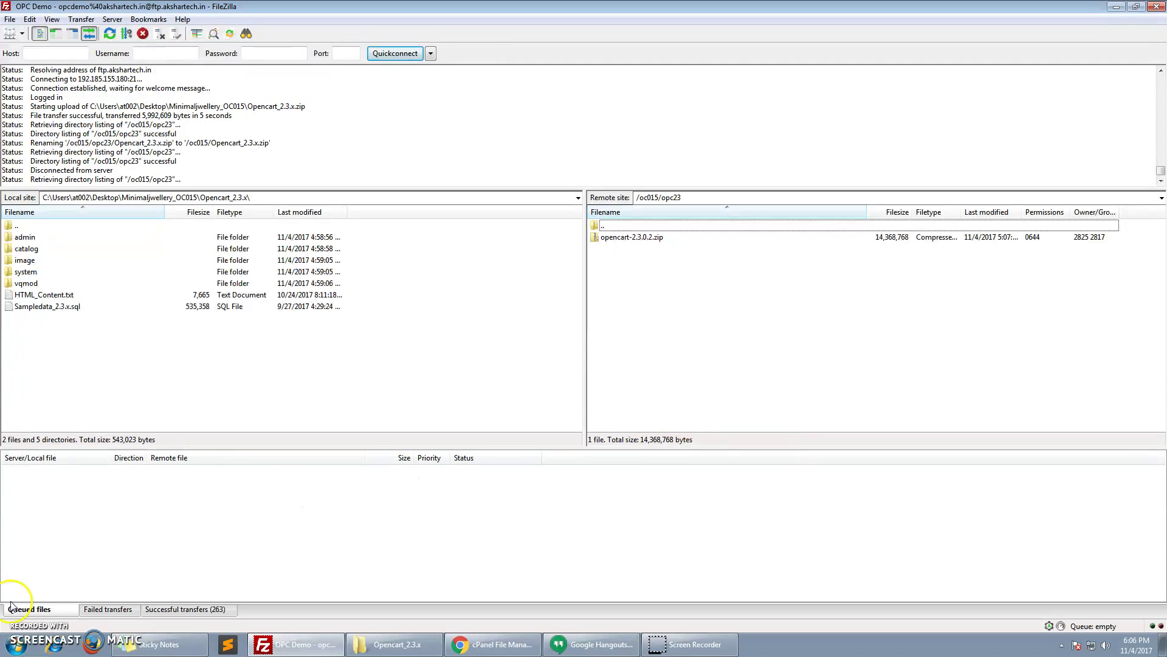
pyautogui.click(110, 386)
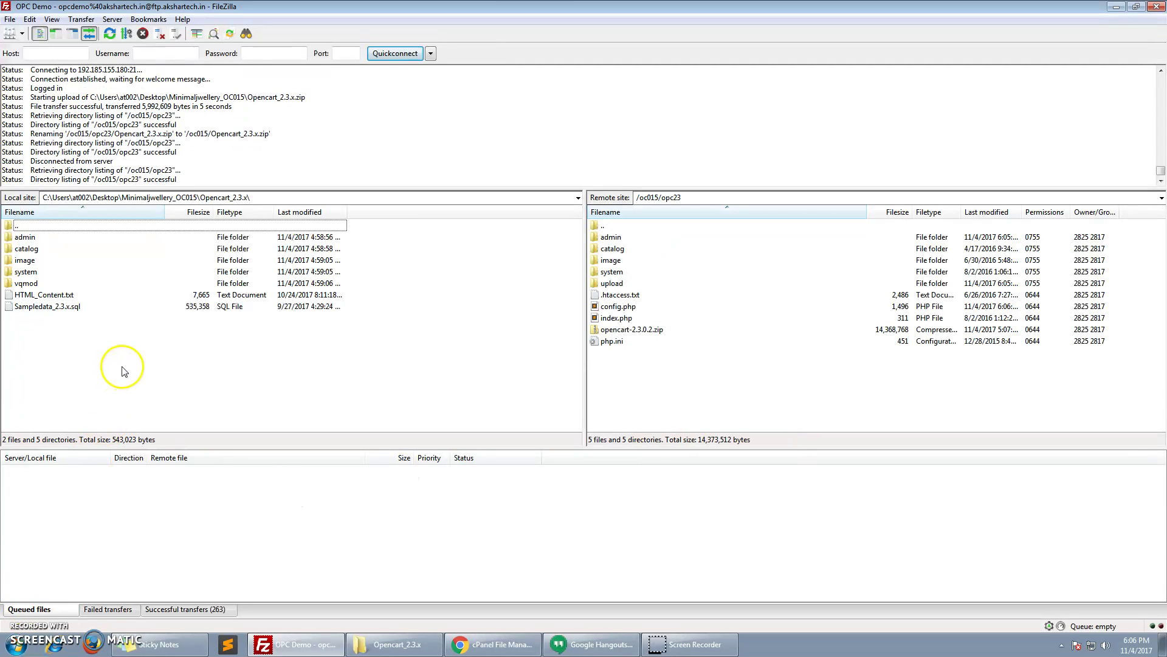
pyautogui.moveTo(51, 234); pyautogui.dragTo(51, 285)
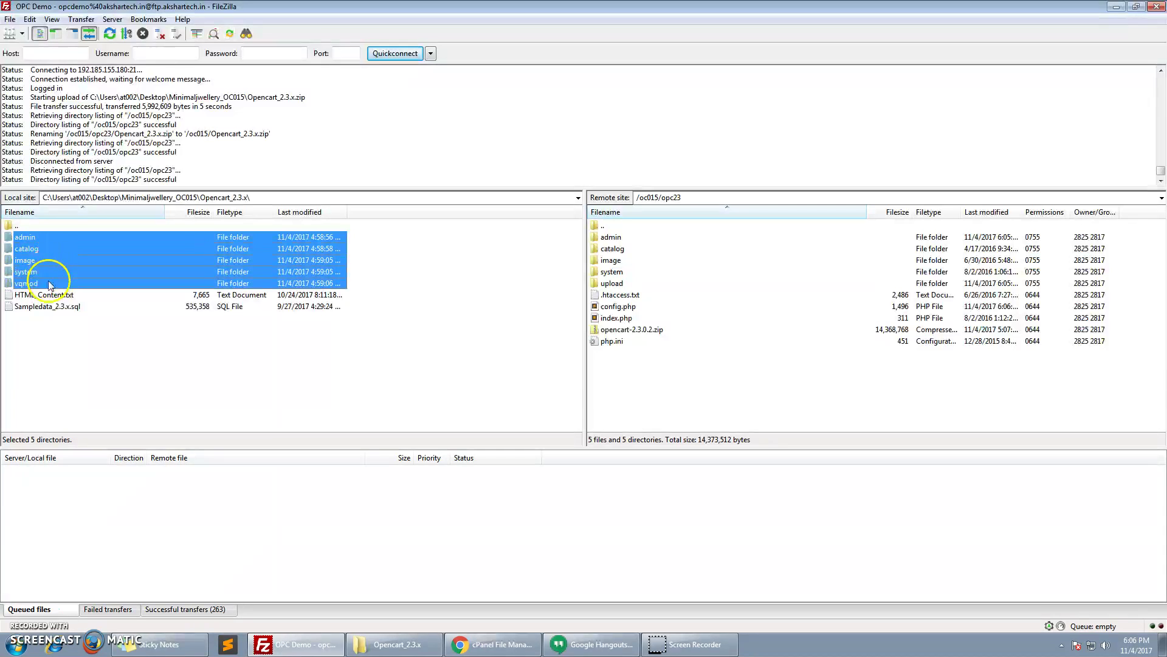
pyautogui.rightClick(64, 237)
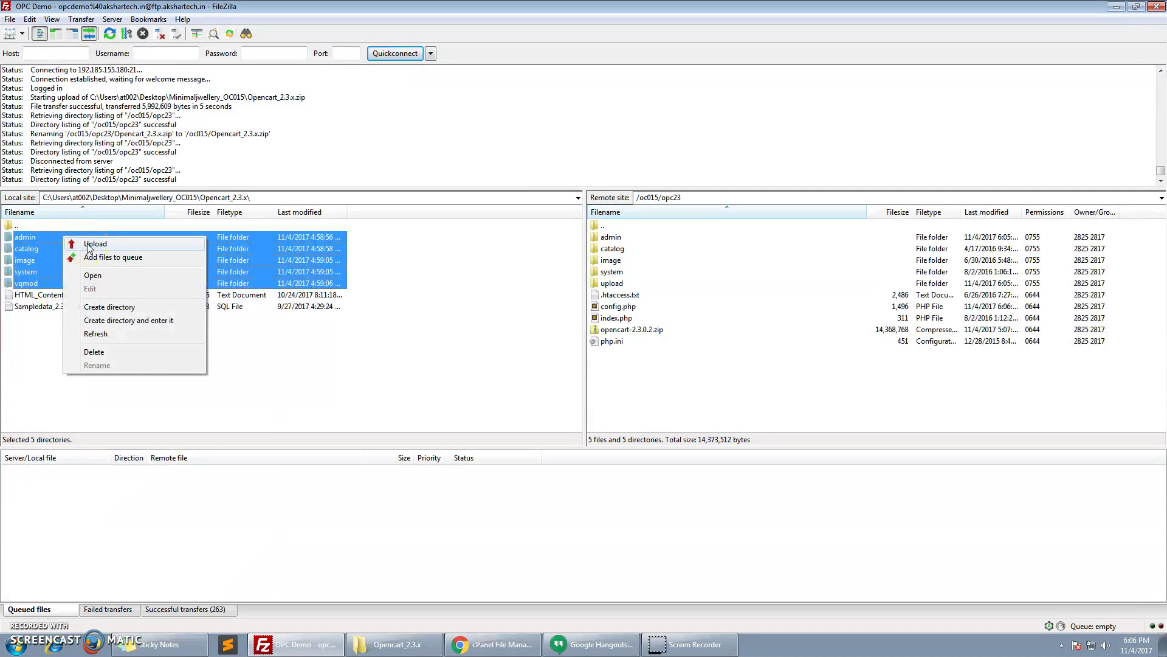
pyautogui.click(92, 244)
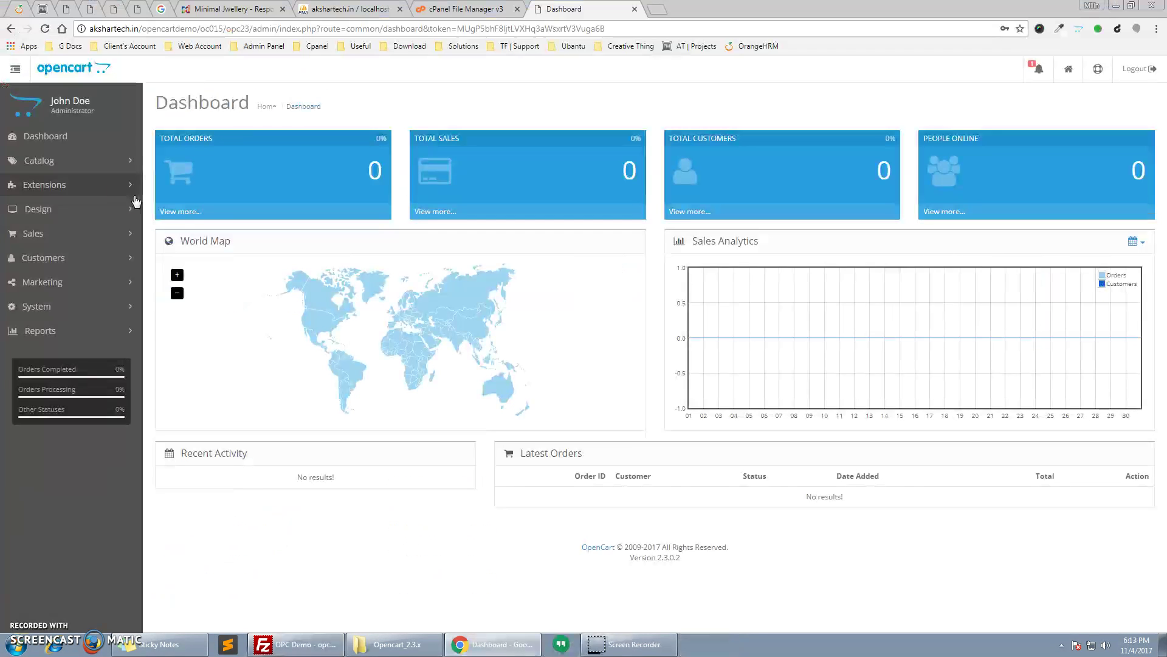
pyautogui.click(130, 184)
# Refresh the modification cache and install the Minimal Store theme from the Themes extensions
pyautogui.click(85, 259)
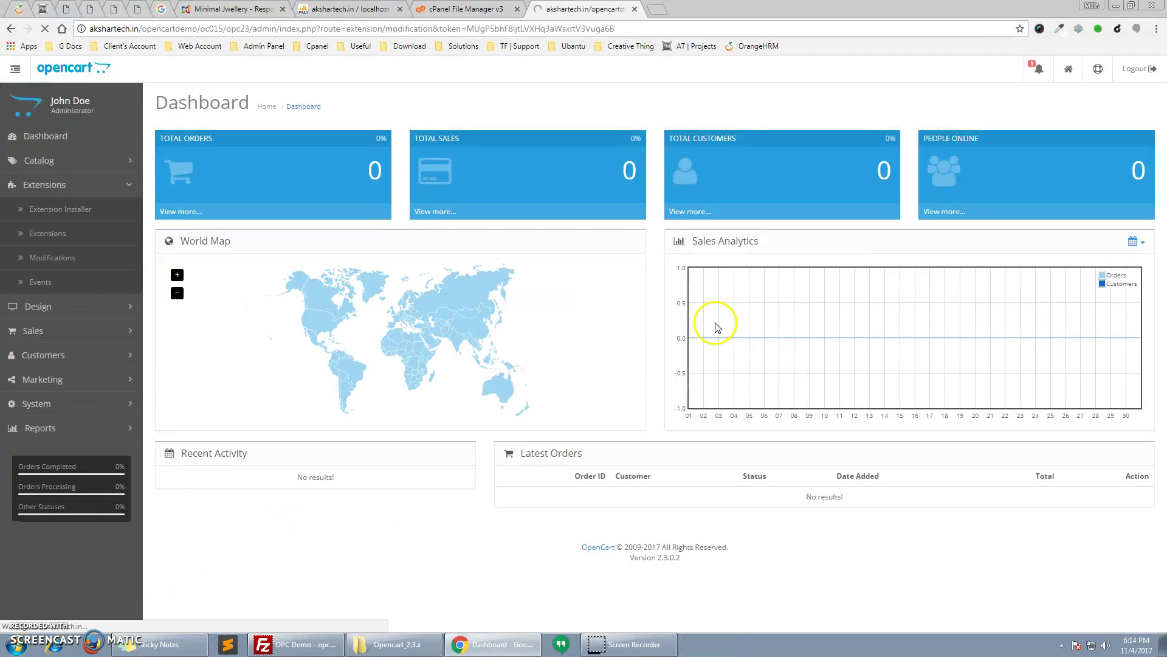
pyautogui.click(1092, 103)
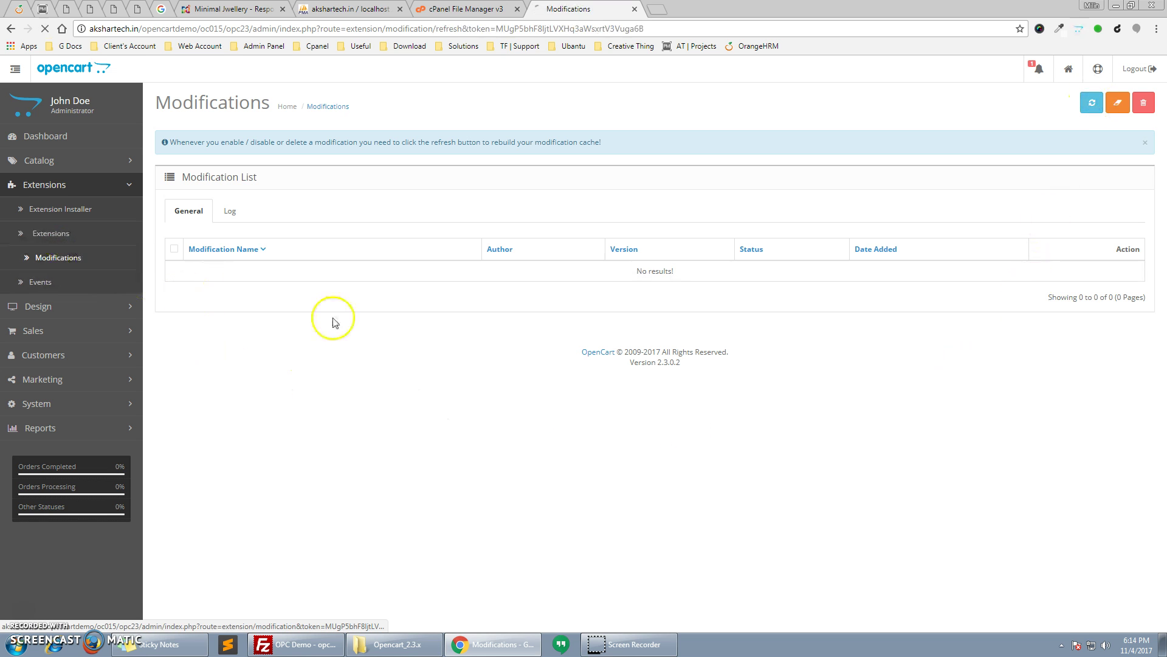
pyautogui.click(316, 217)
pyautogui.click(314, 320)
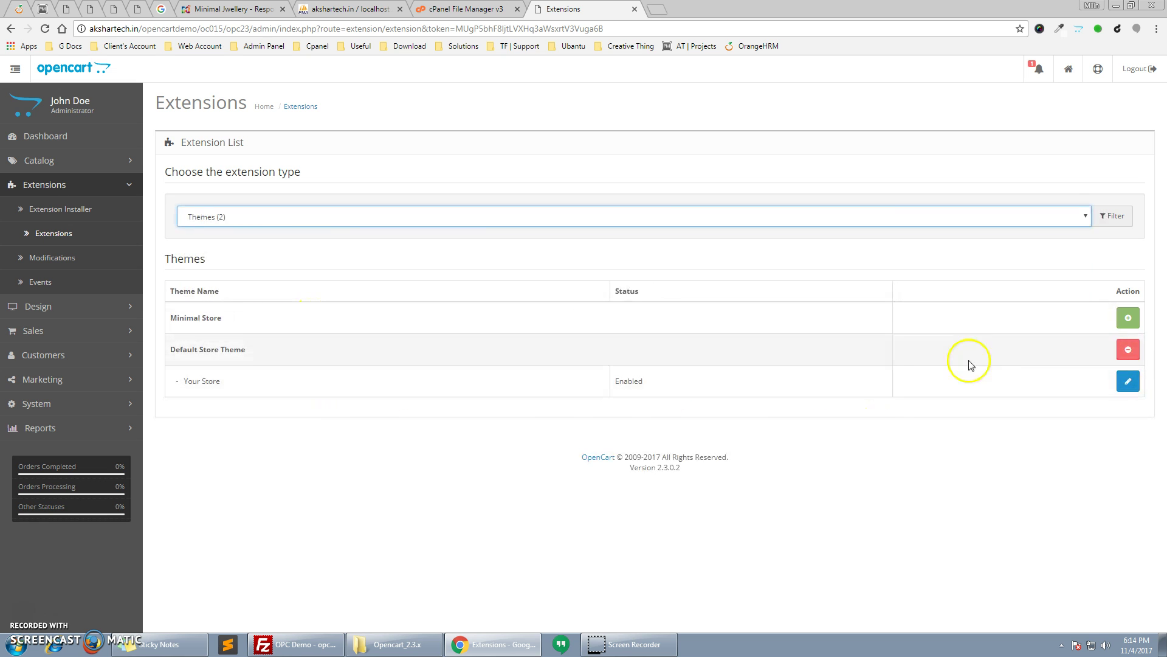
pyautogui.moveTo(242, 326); pyautogui.dragTo(177, 312)
pyautogui.click(249, 318)
pyautogui.click(968, 314)
pyautogui.click(1134, 319)
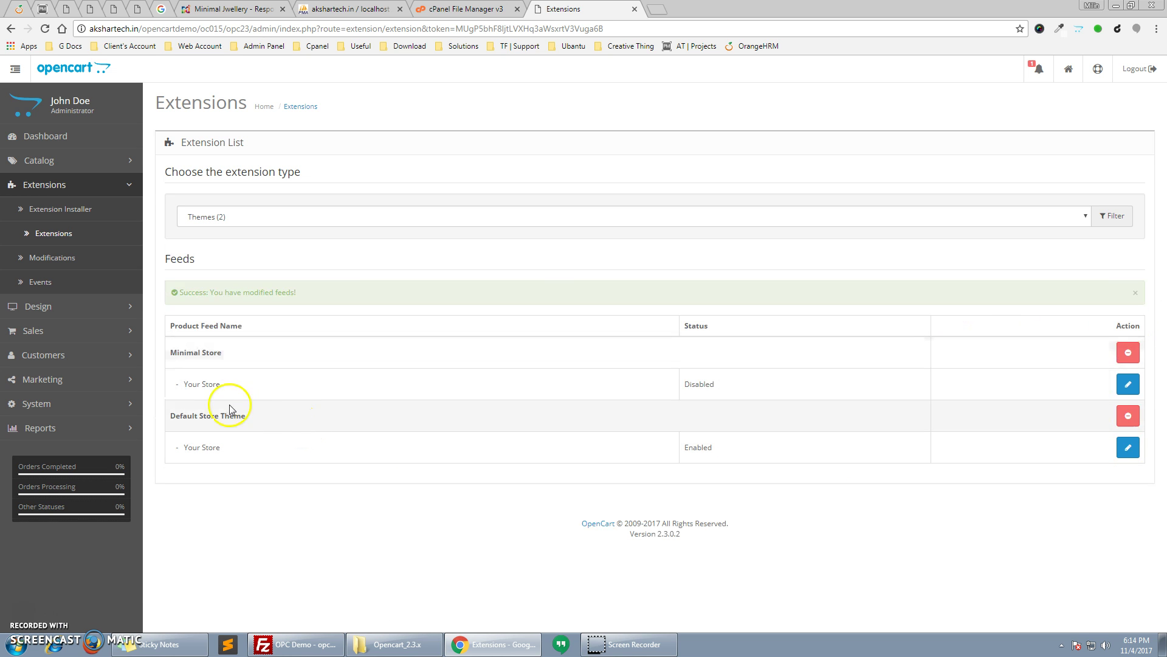
# Save Minimal Store's settings with Theme Directory minimal and Status Enabled
pyautogui.click(1128, 384)
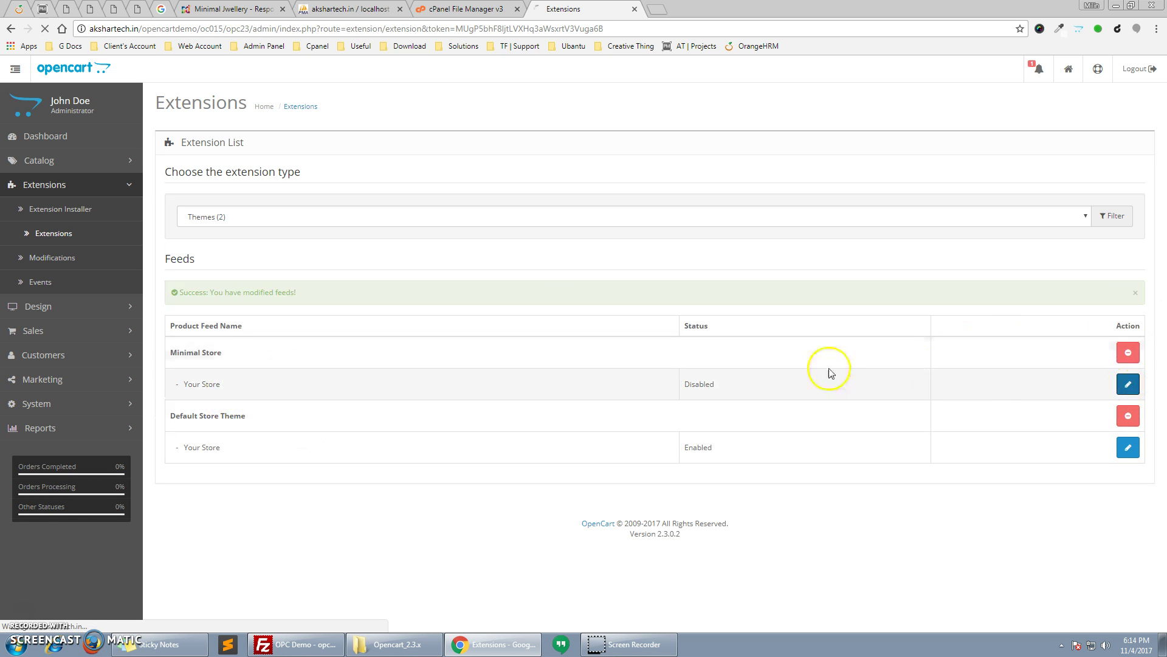
pyautogui.click(442, 215)
pyautogui.click(444, 241)
pyautogui.click(440, 254)
pyautogui.click(439, 260)
pyautogui.click(439, 258)
pyautogui.click(442, 270)
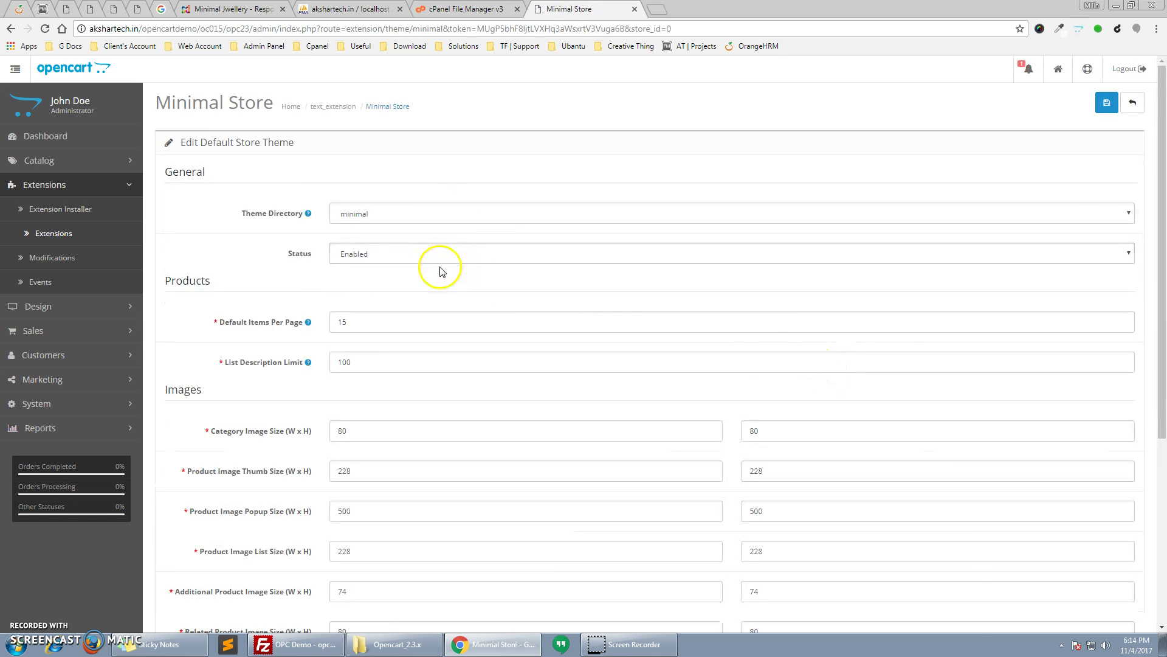
pyautogui.click(1107, 102)
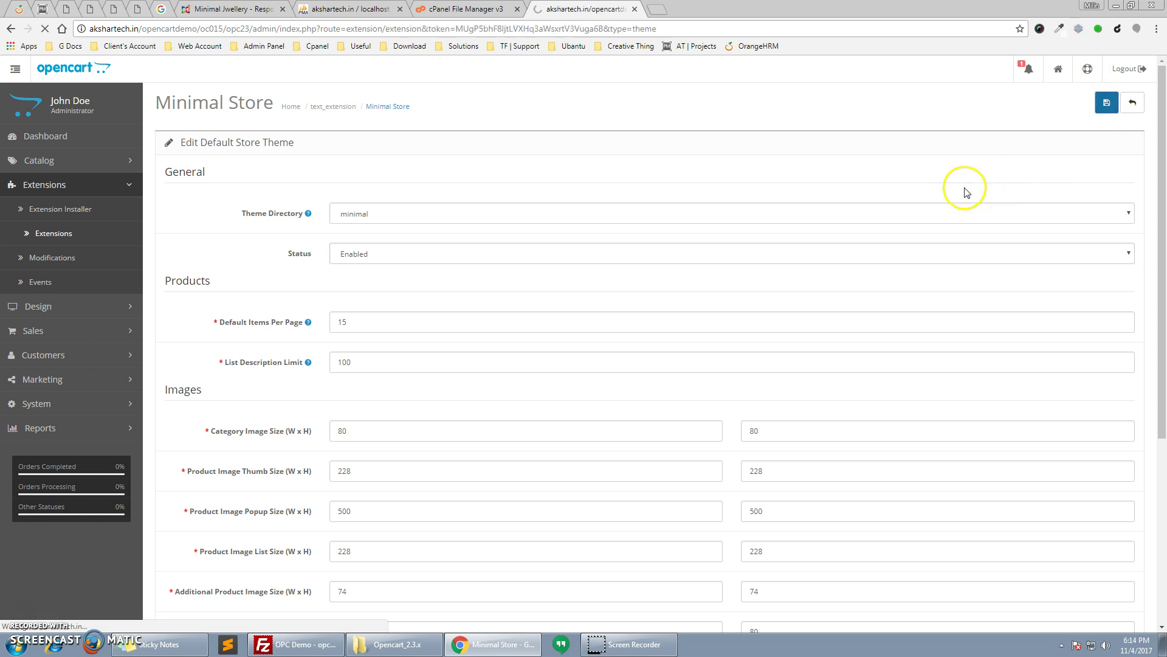
# Install the AT Footer, HTML1–4, Header, Newsletter, Product Tab and Slideshow modules
pyautogui.click(450, 217)
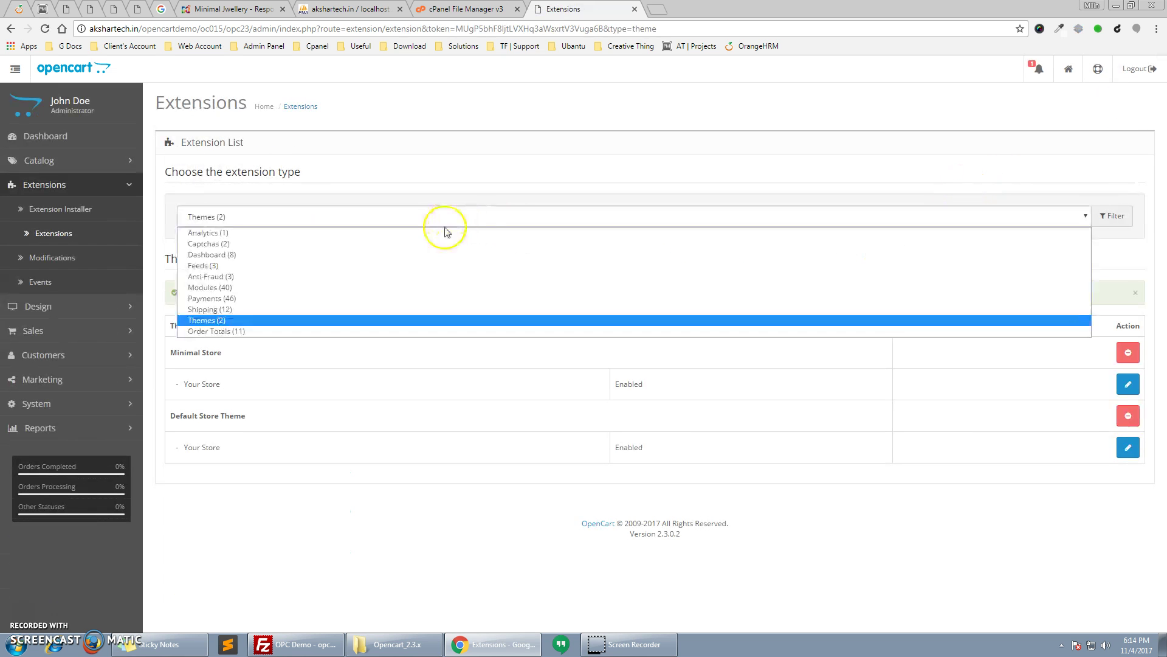
pyautogui.click(426, 287)
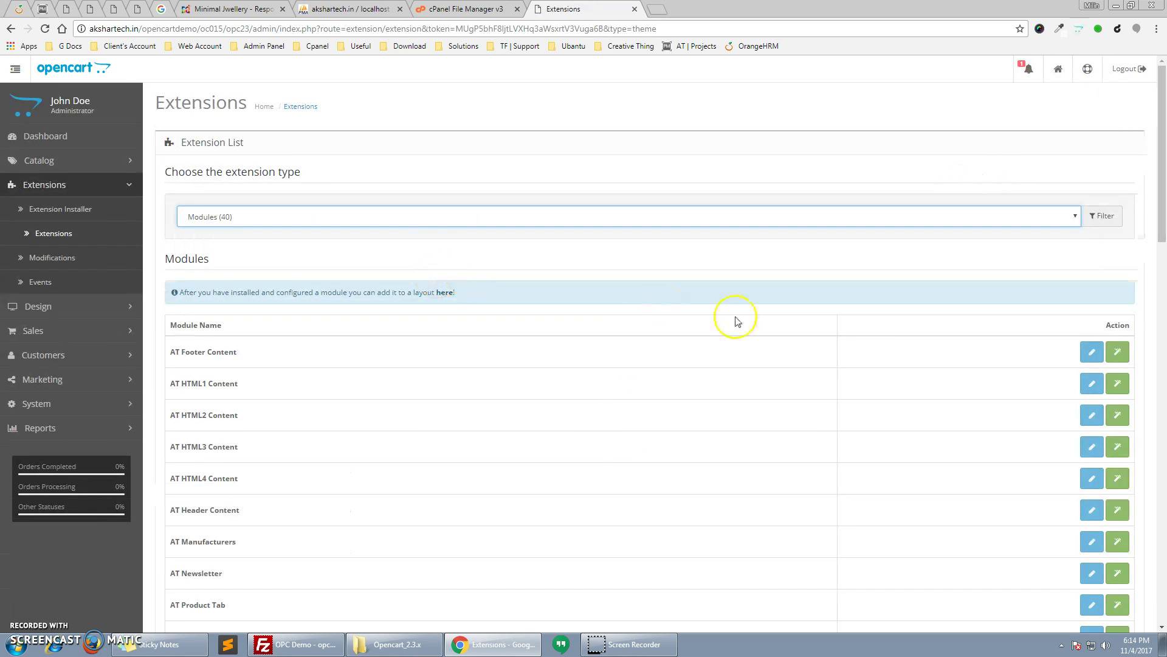
pyautogui.scroll(-3, 737, 321)
pyautogui.click(1118, 170)
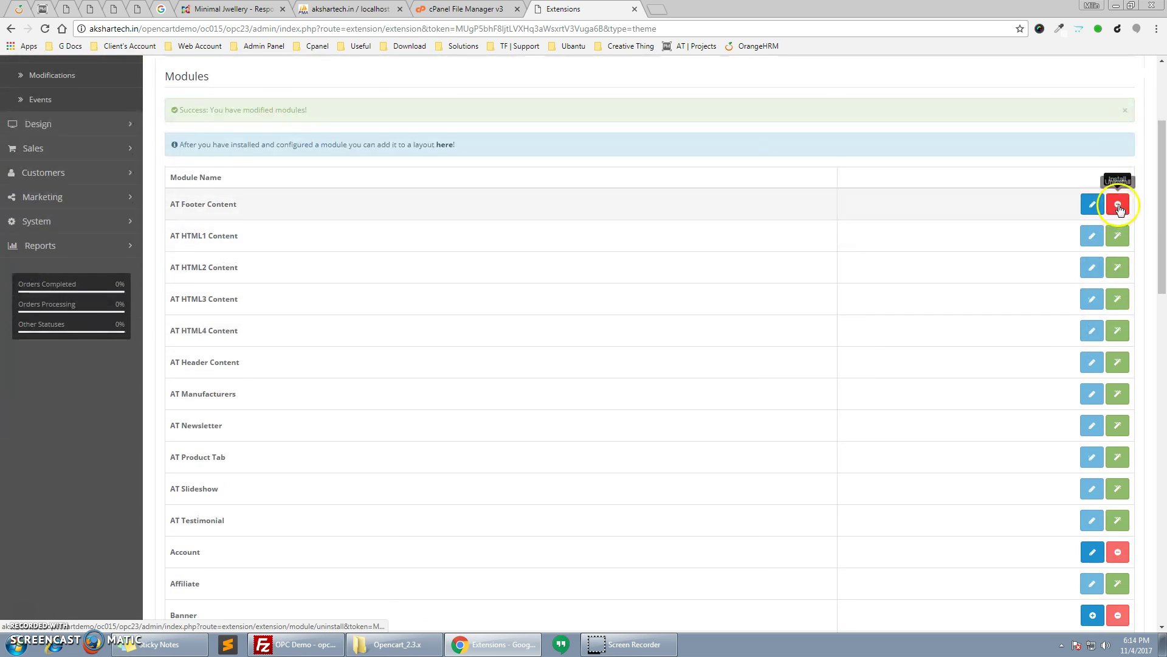
pyautogui.click(1118, 236)
pyautogui.click(1118, 269)
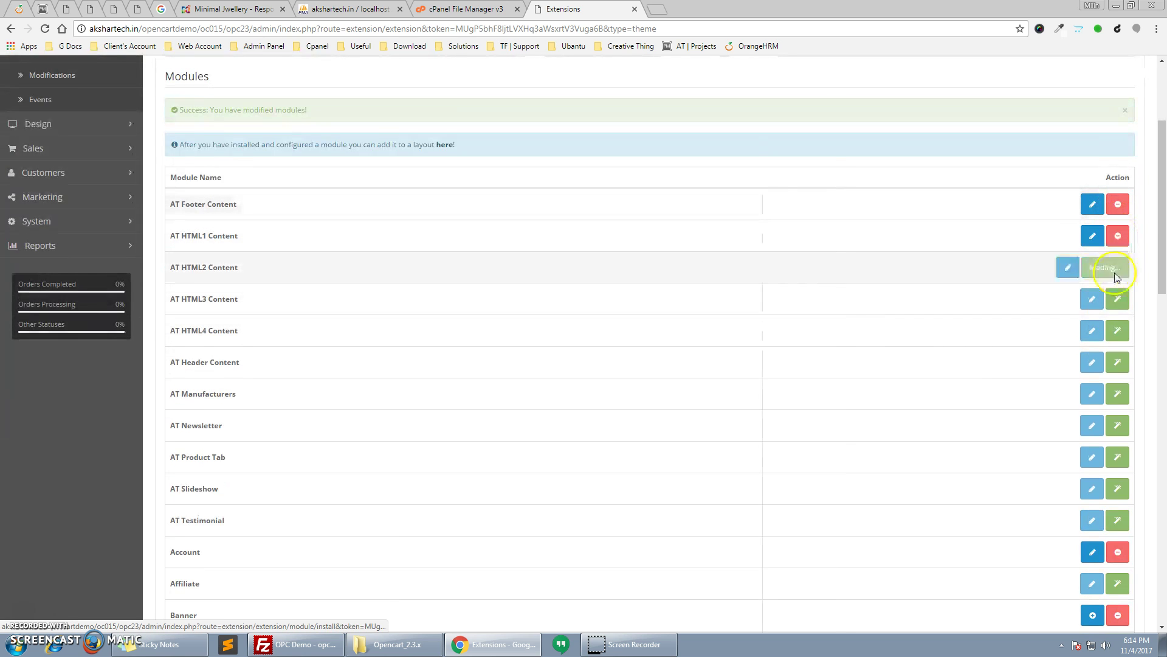
pyautogui.click(1118, 300)
pyautogui.click(1117, 331)
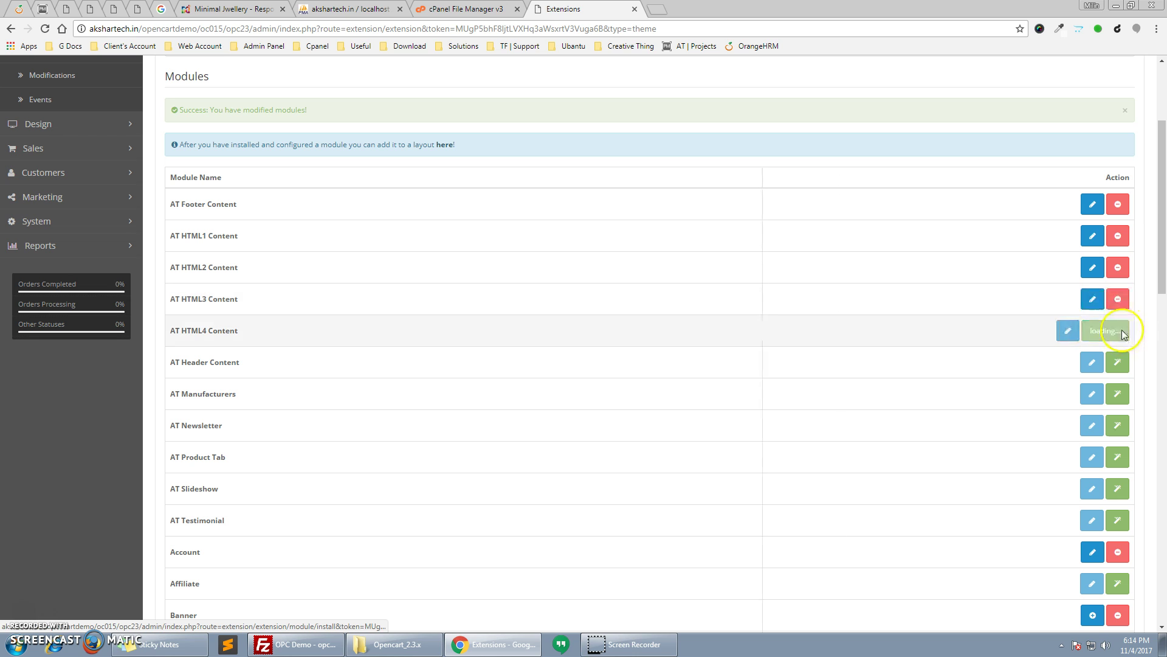
pyautogui.click(1118, 363)
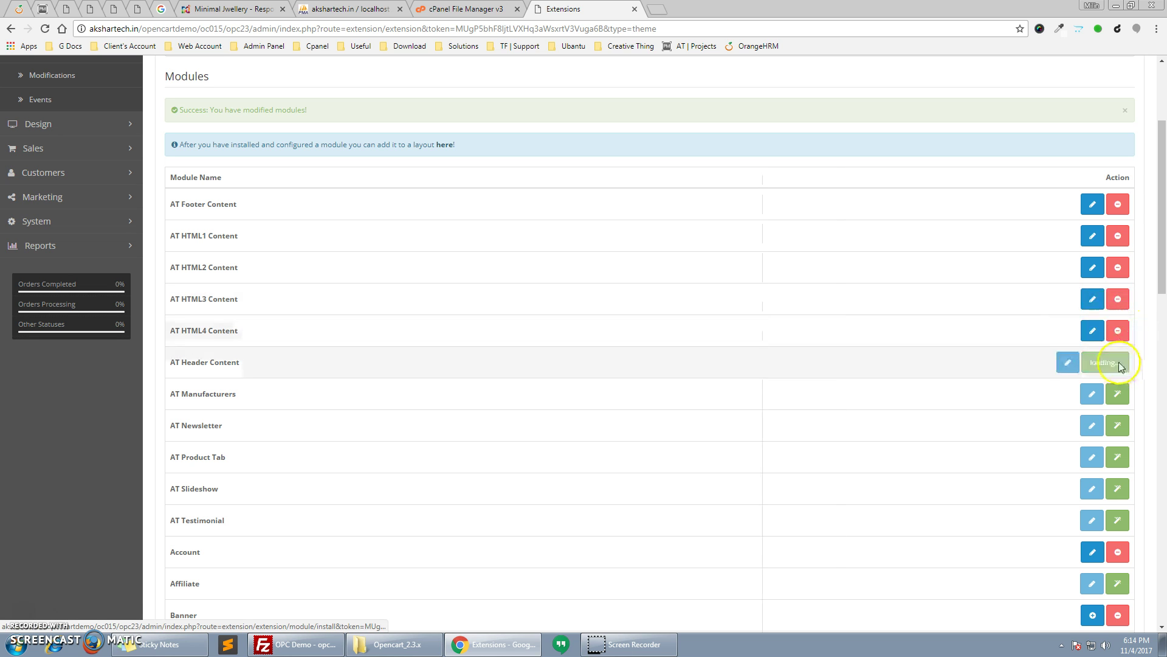
pyautogui.click(1119, 428)
pyautogui.click(1120, 460)
pyautogui.click(1118, 488)
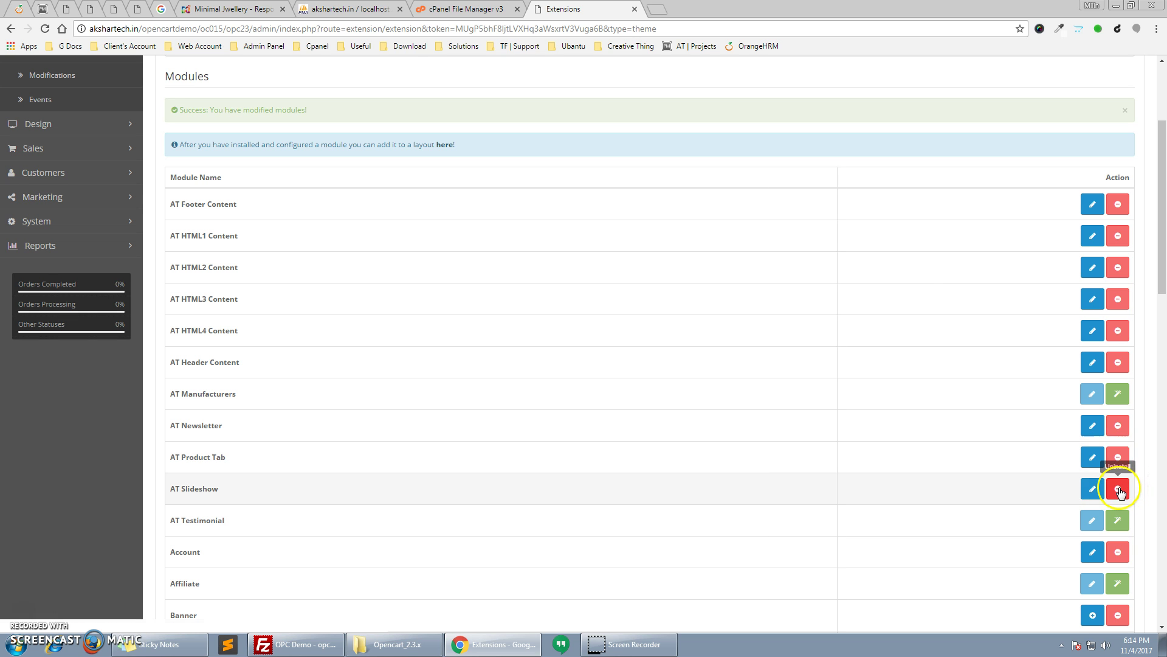
# Install the AT Manufacturers, Megamenu and Page Builder modules and return to the list top
pyautogui.click(1118, 395)
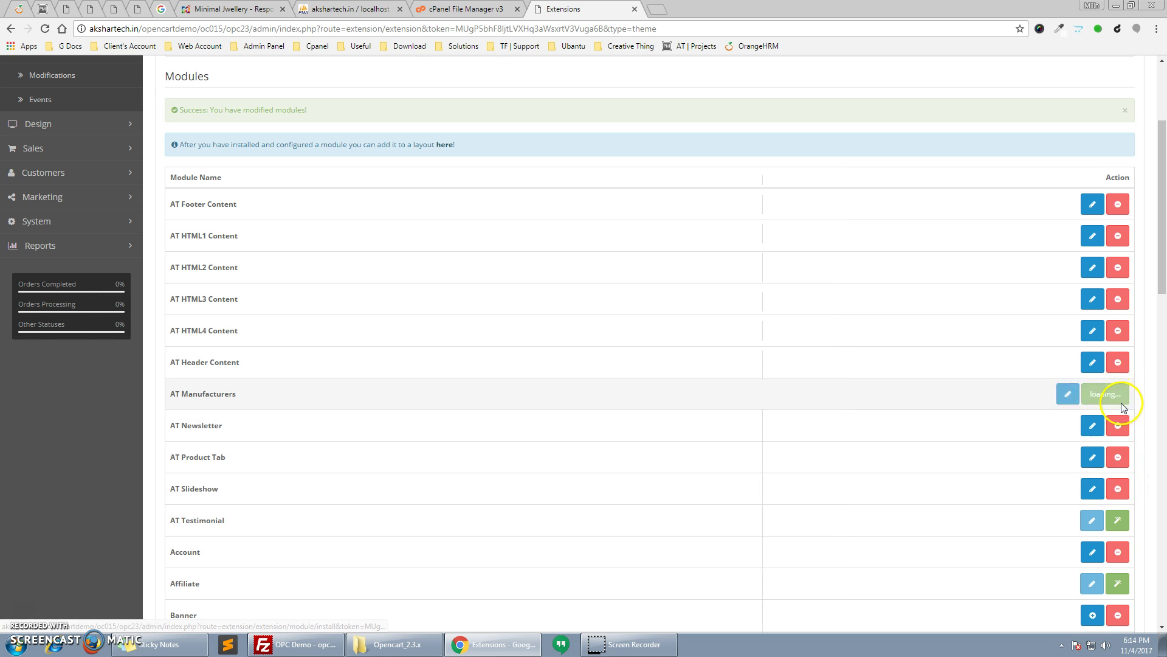
pyautogui.scroll(-10, 1070, 389)
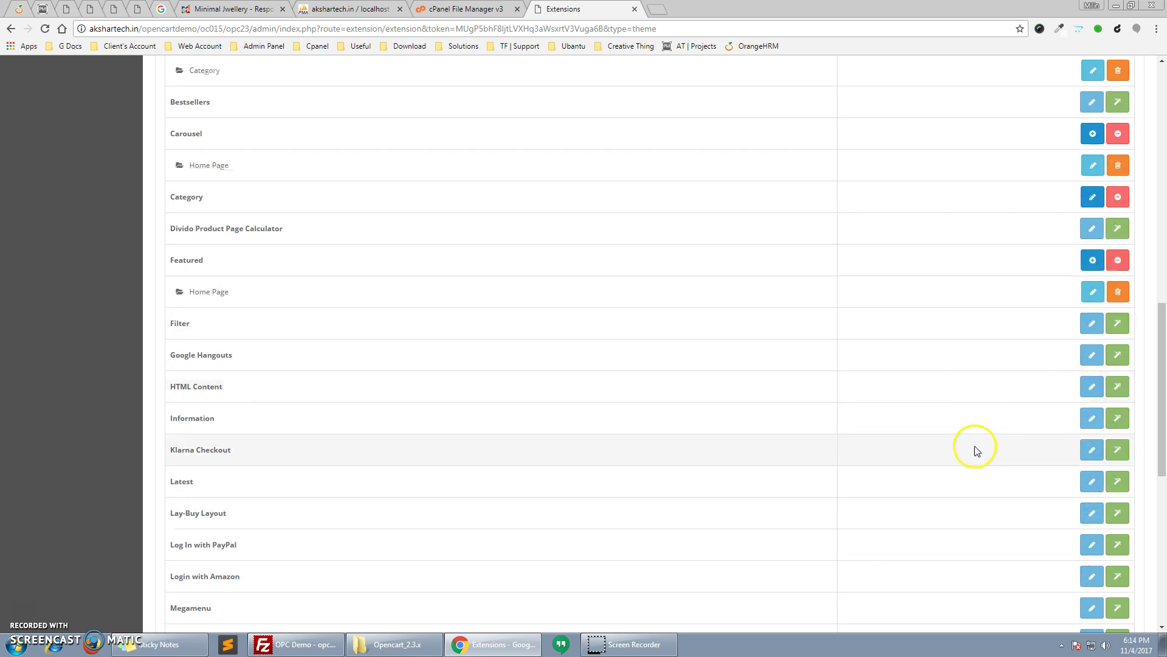
pyautogui.scroll(-3, 1081, 420)
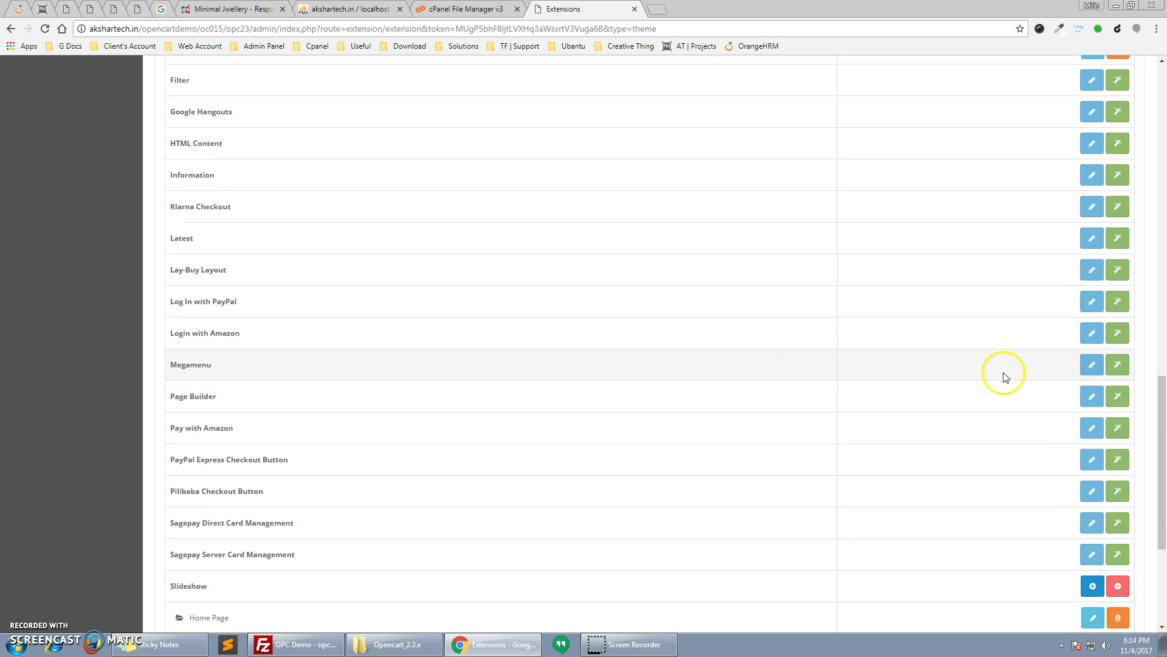
pyautogui.click(1118, 364)
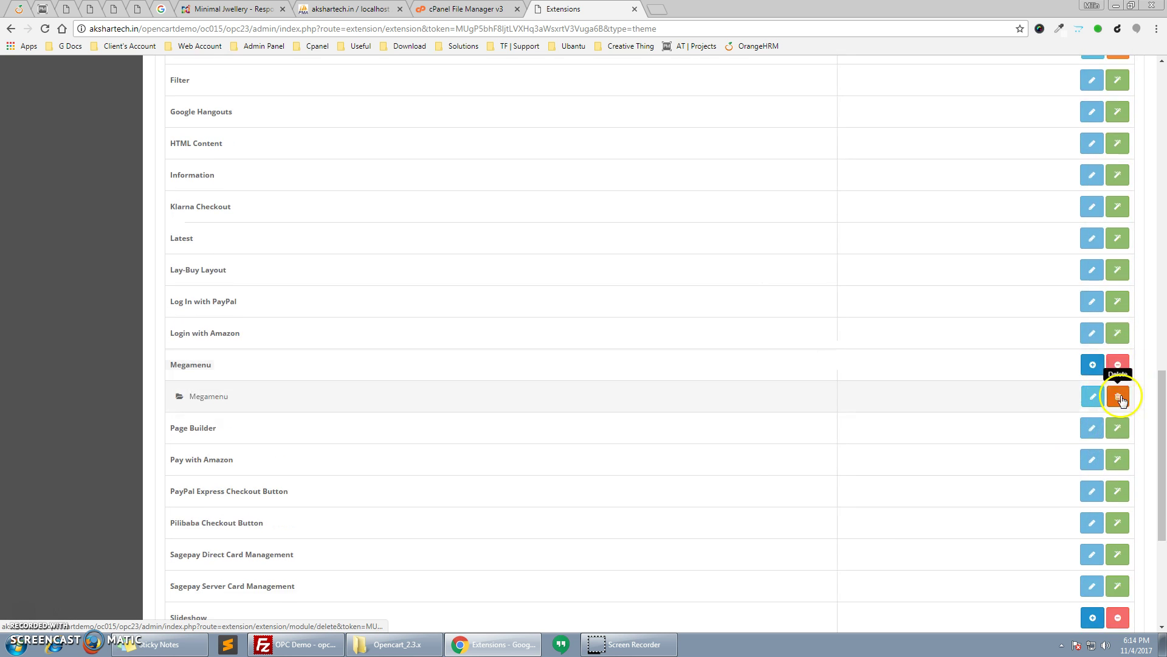
pyautogui.click(1120, 430)
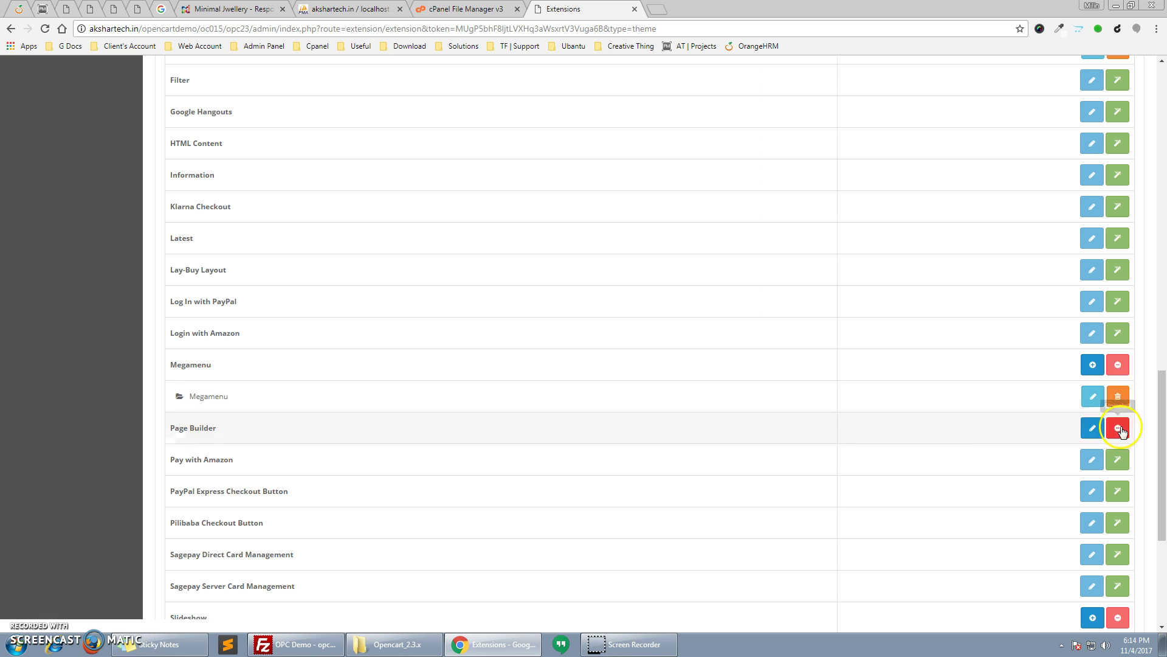
pyautogui.moveTo(1162, 433); pyautogui.dragTo(1161, 110)
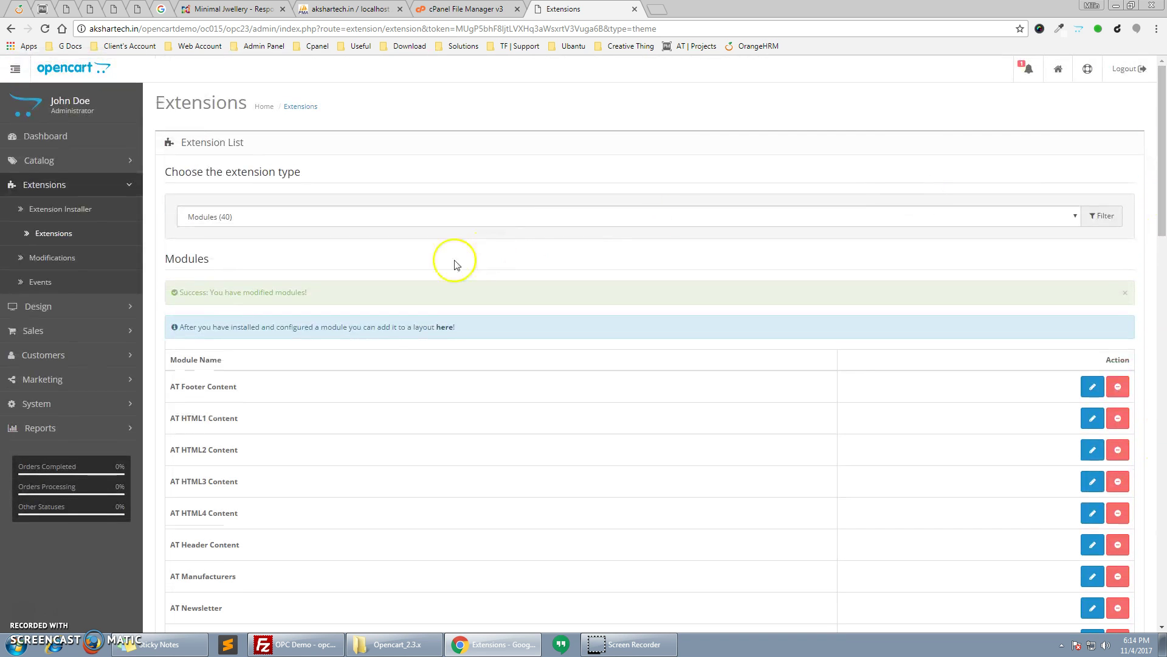
pyautogui.click(124, 403)
# Set Your Store's theme to Minimal Store in System Settings and save
pyautogui.click(49, 331)
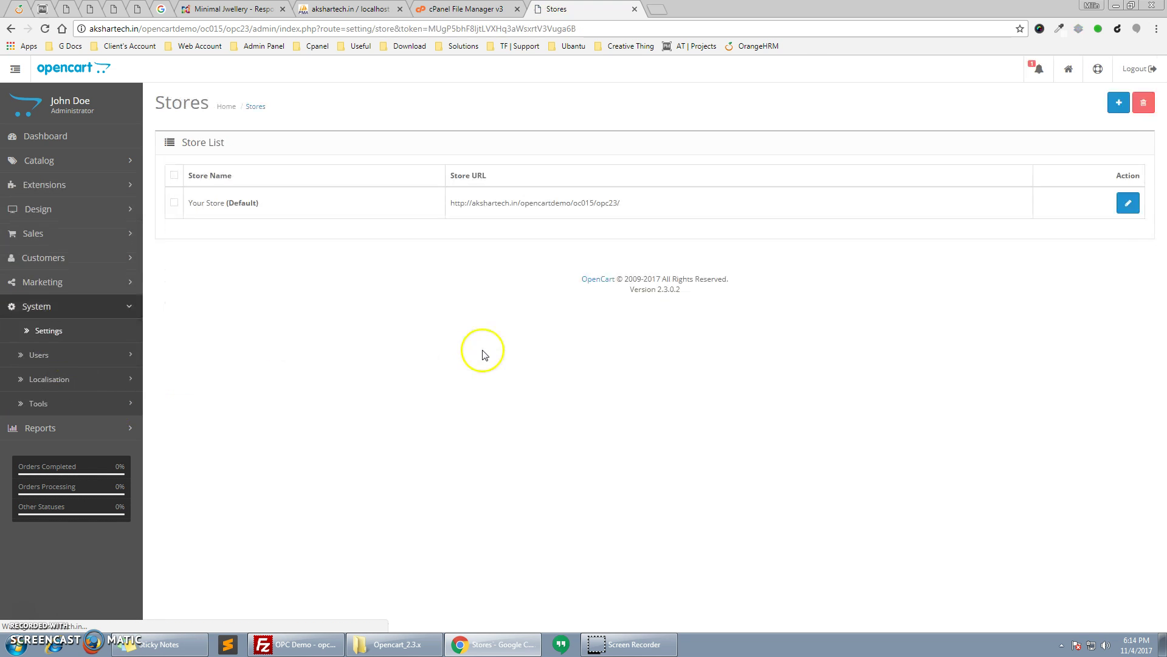
pyautogui.click(1121, 205)
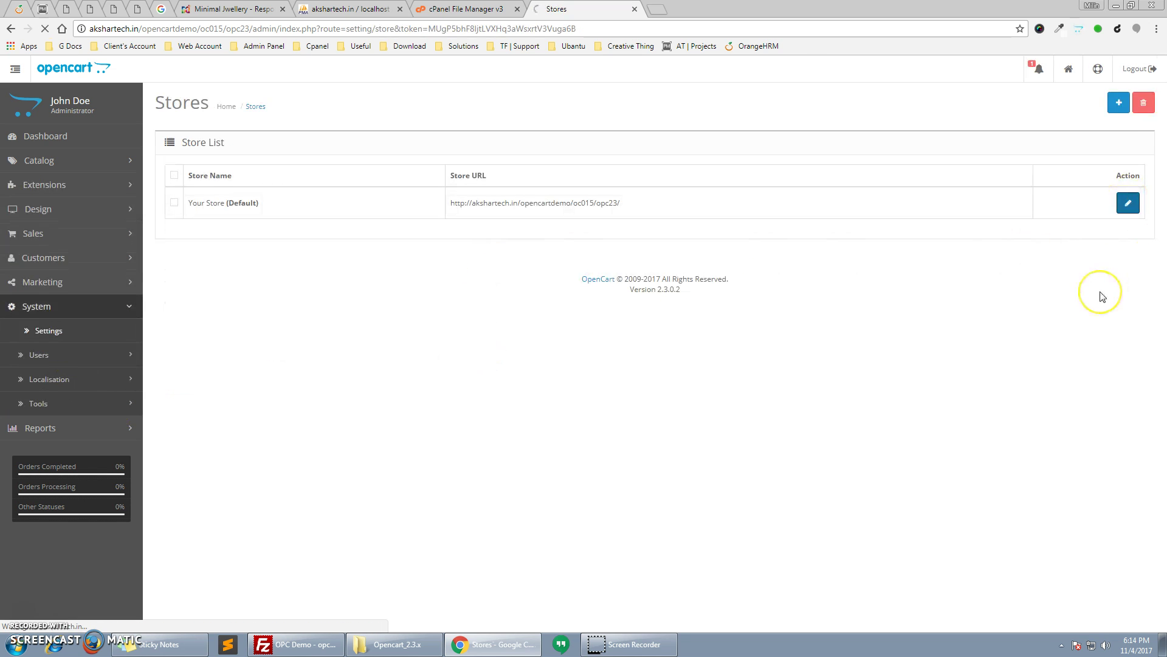
pyautogui.click(513, 426)
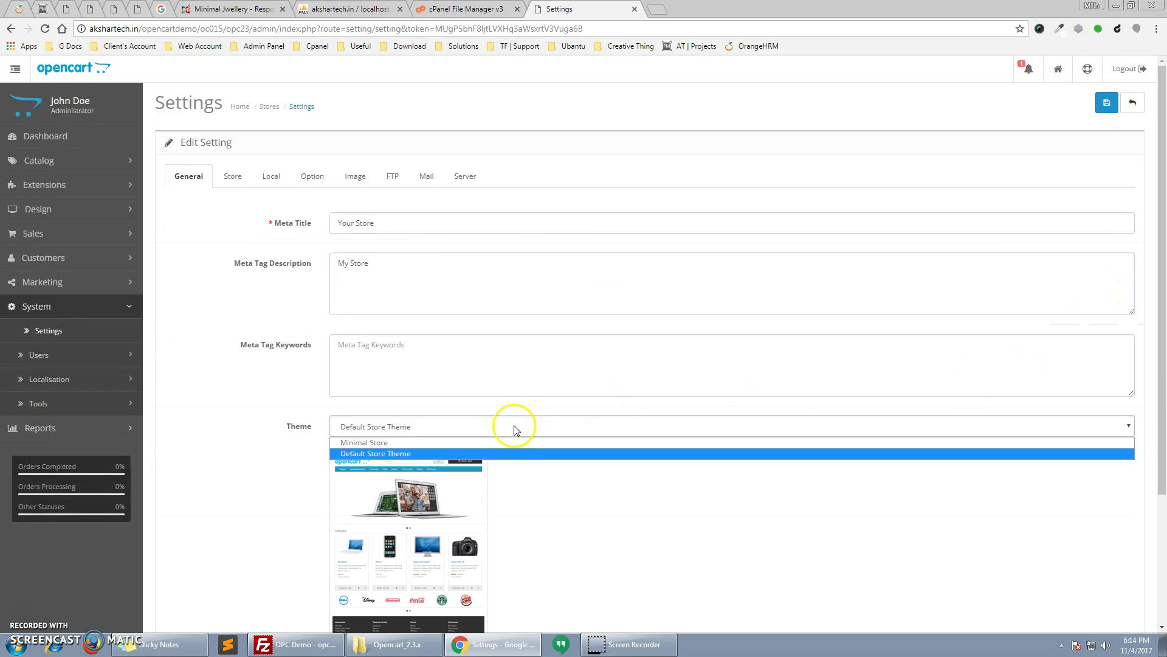
pyautogui.click(509, 440)
pyautogui.scroll(-2, 586, 485)
pyautogui.scroll(2, 586, 484)
pyautogui.click(1111, 106)
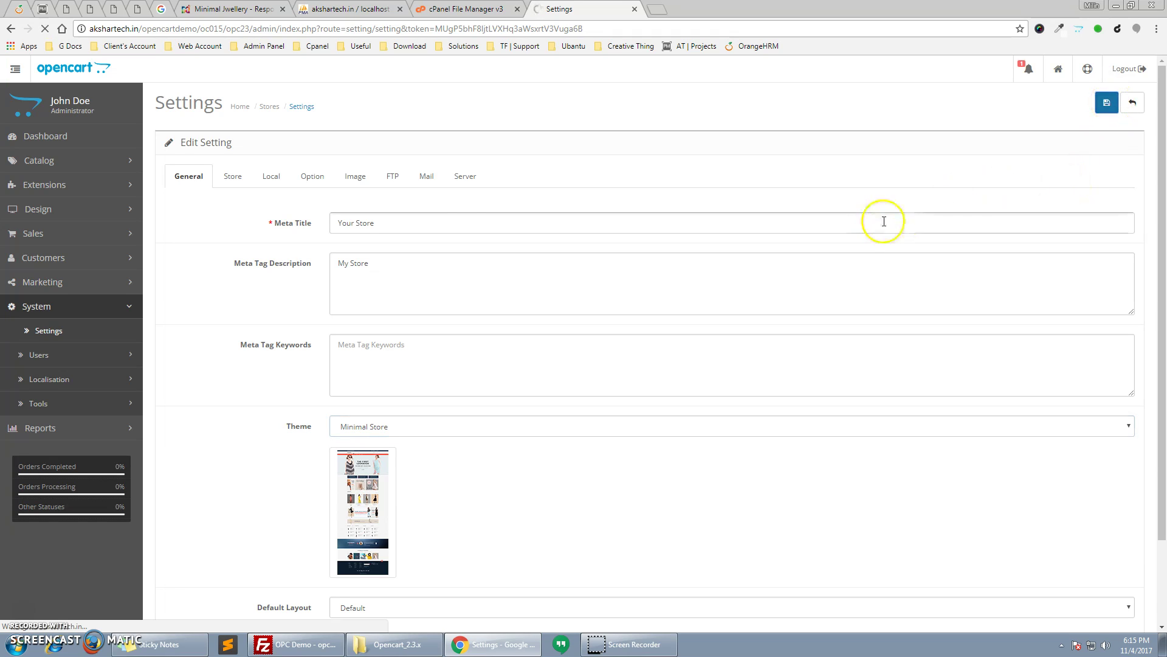
# Open the storefront in a new tab, then go to the phpMyAdmin tab
pyautogui.click(1068, 68)
pyautogui.click(1013, 110)
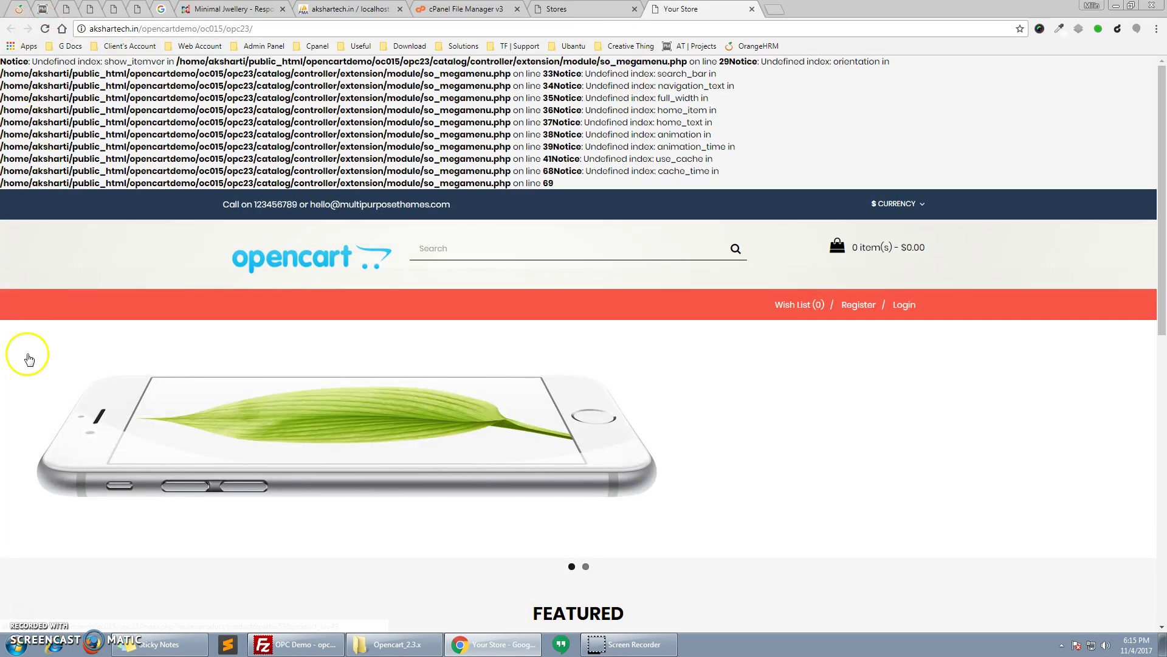
pyautogui.click(340, 9)
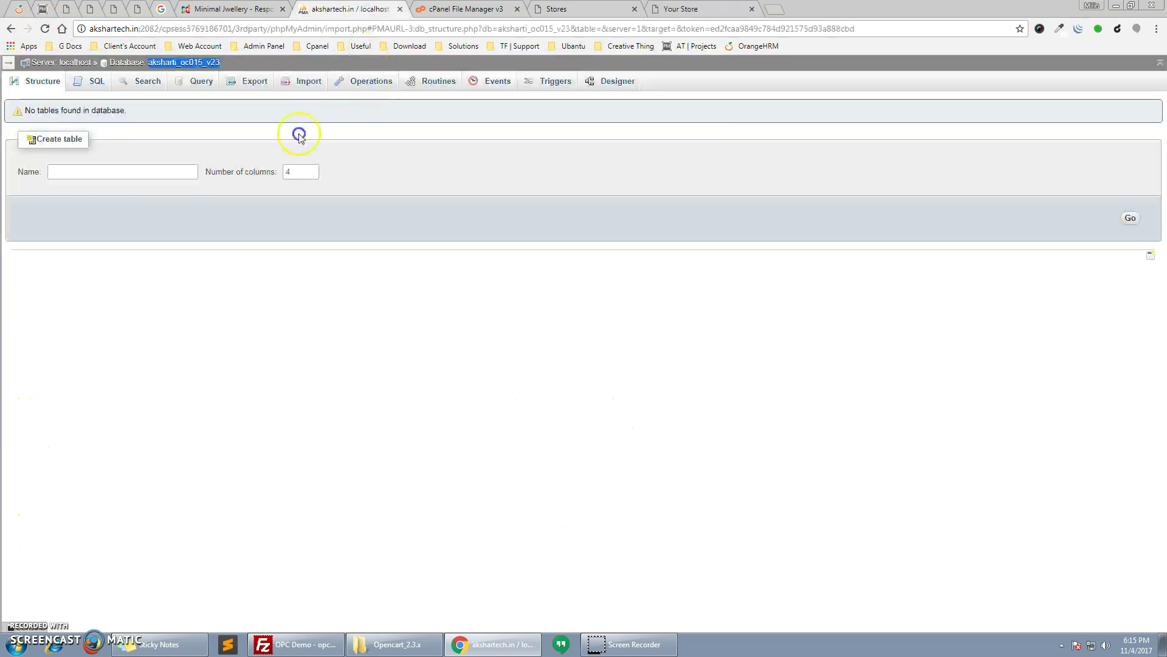
# Drop all 132 tables from the store database
pyautogui.moveTo(214, 69); pyautogui.dragTo(219, 61)
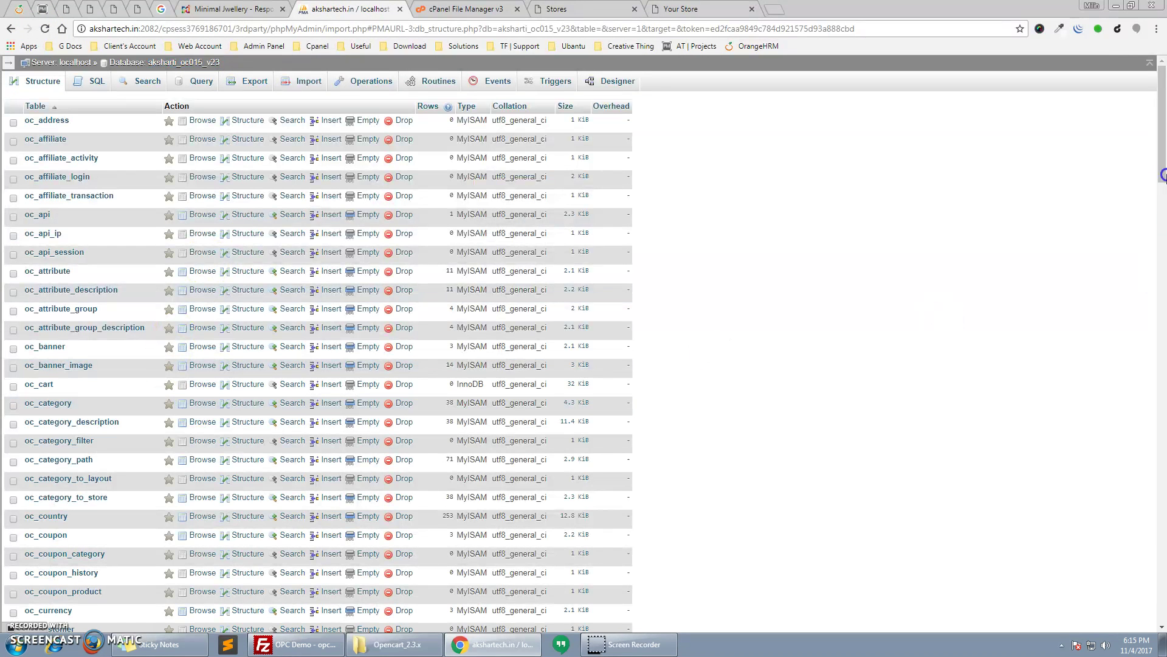
pyautogui.moveTo(1162, 116); pyautogui.dragTo(1163, 611)
pyautogui.click(60, 453)
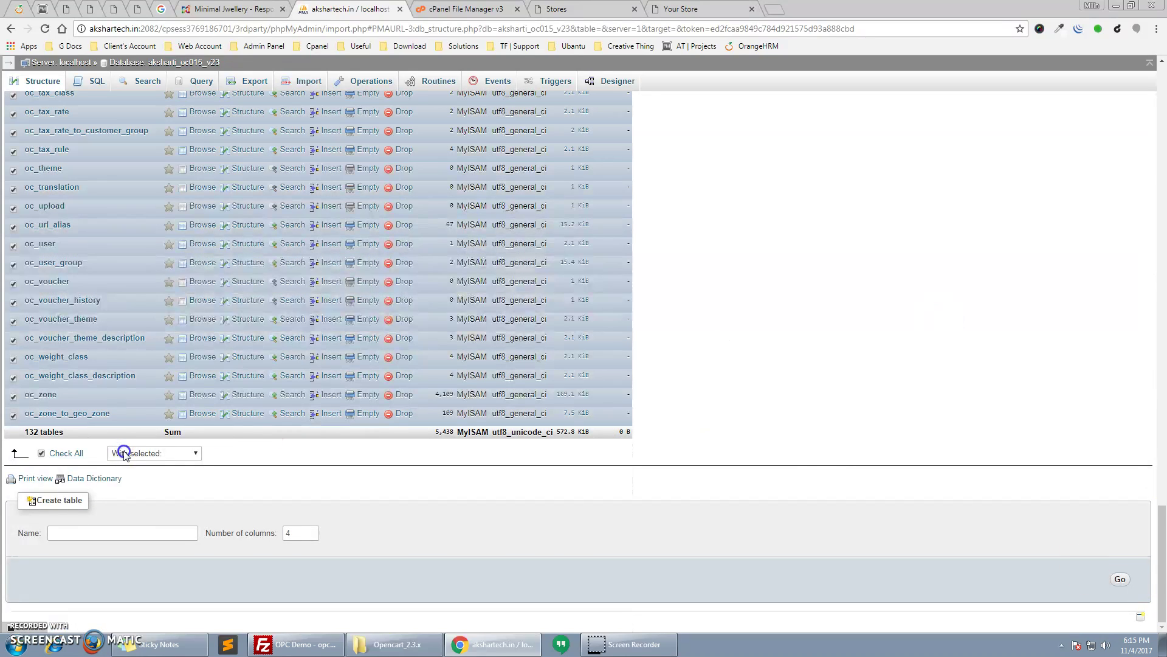
pyautogui.click(132, 455)
pyautogui.click(122, 517)
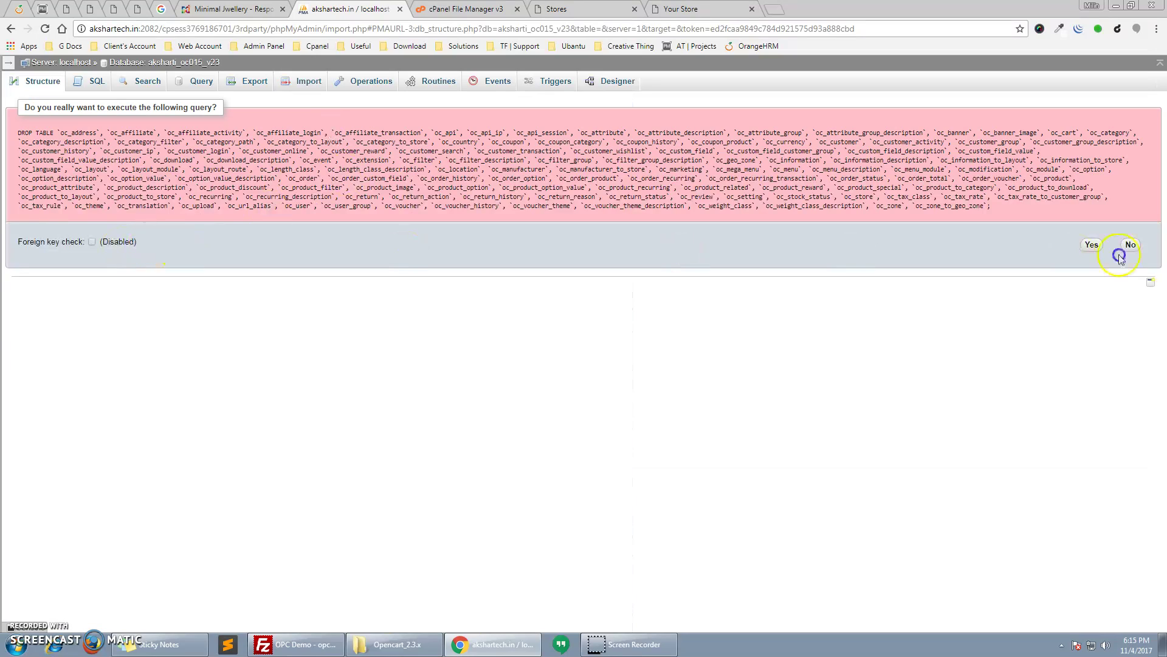
pyautogui.click(1091, 245)
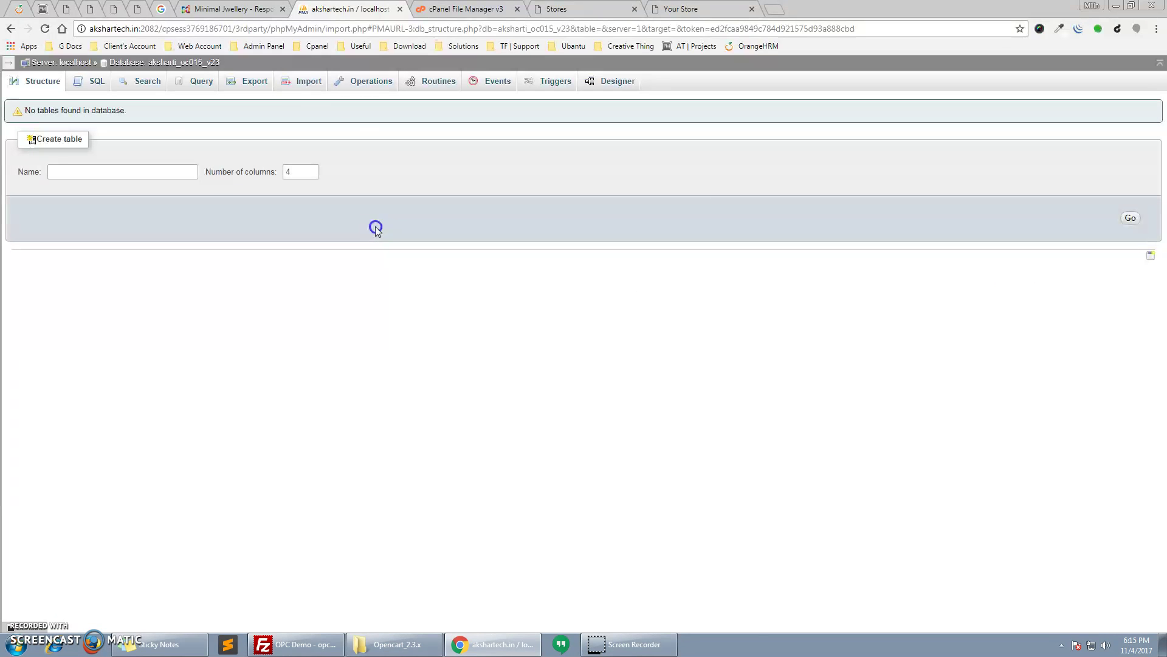
# Import Sampledata_2.3.x.sql from the Opencart_2.3.x folder into the database
pyautogui.click(308, 86)
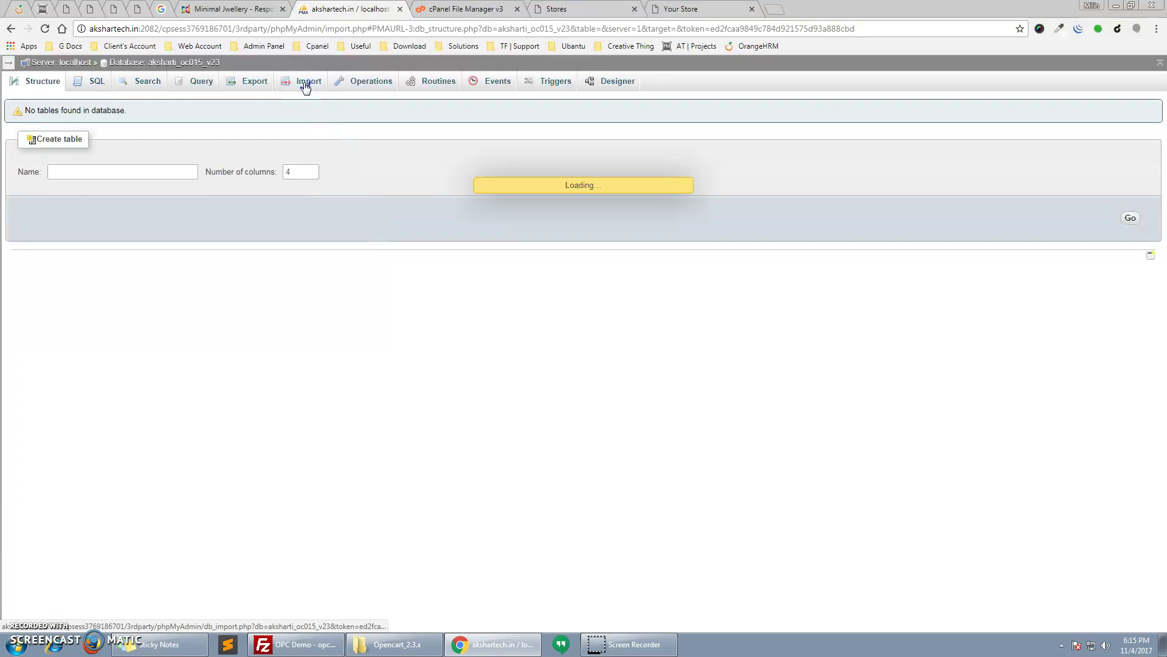
pyautogui.click(395, 644)
pyautogui.click(289, 26)
pyautogui.hotkey('ctrl', 'c')
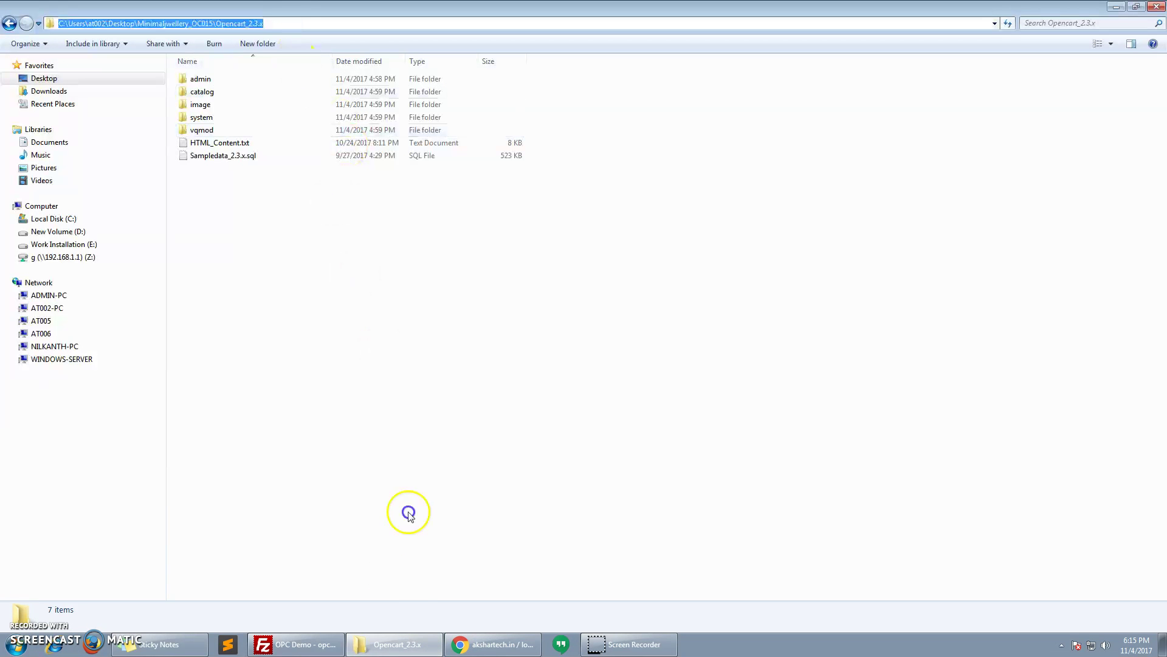
pyautogui.click(493, 644)
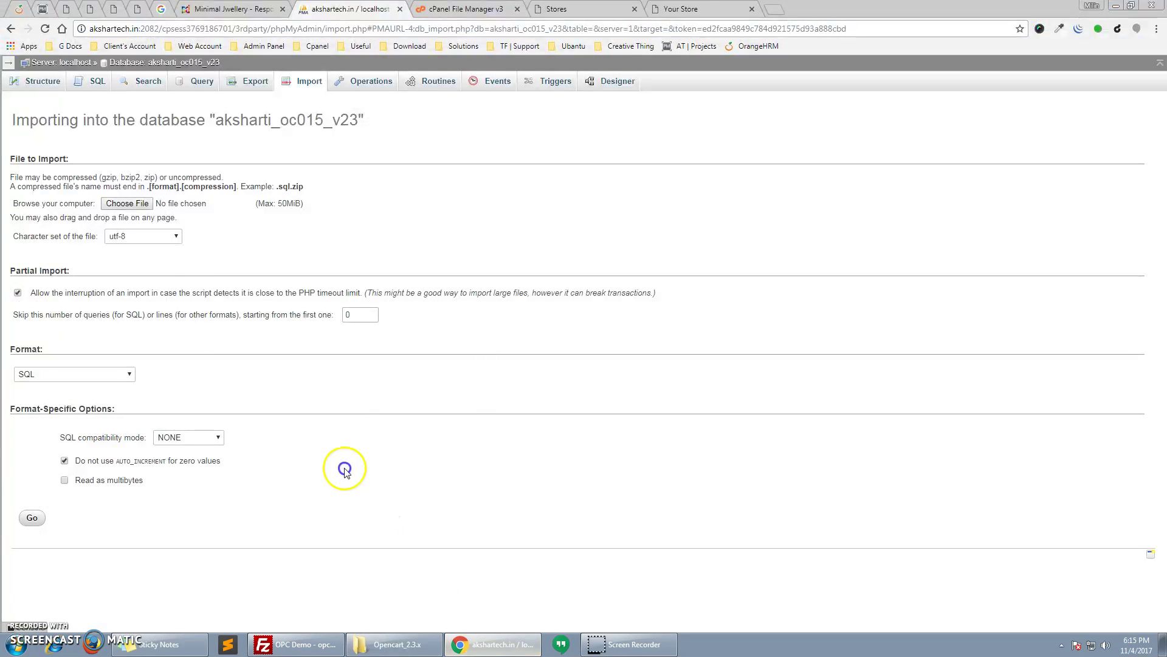
pyautogui.click(148, 207)
pyautogui.click(691, 273)
pyautogui.hotkey('ctrl', 'v')
pyautogui.press('Return')
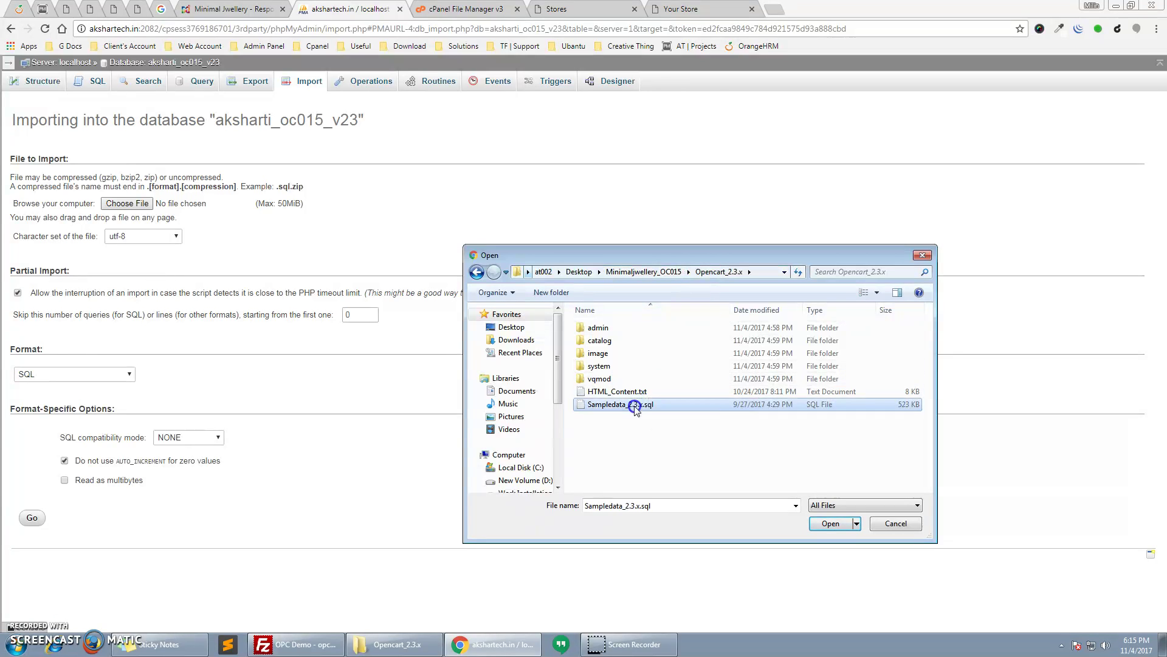
pyautogui.doubleClick(601, 404)
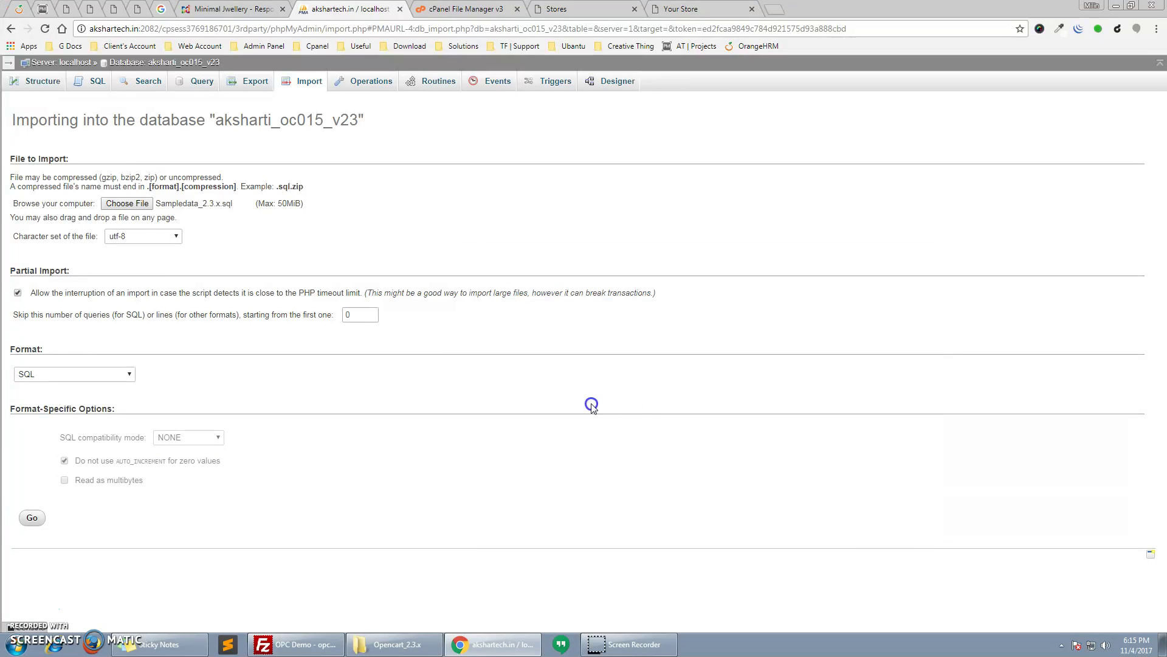
pyautogui.click(38, 521)
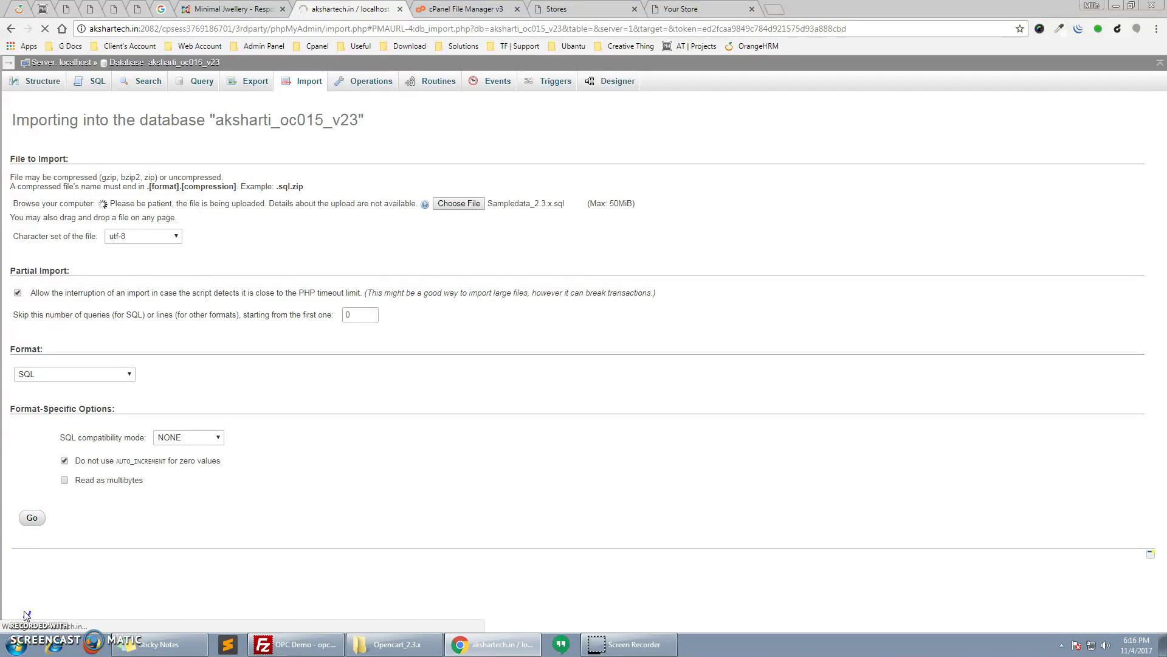
pyautogui.click(589, 9)
# Refresh the Your Store storefront tab to confirm Minimal Store loads with menu, products and newsletter
pyautogui.click(671, 10)
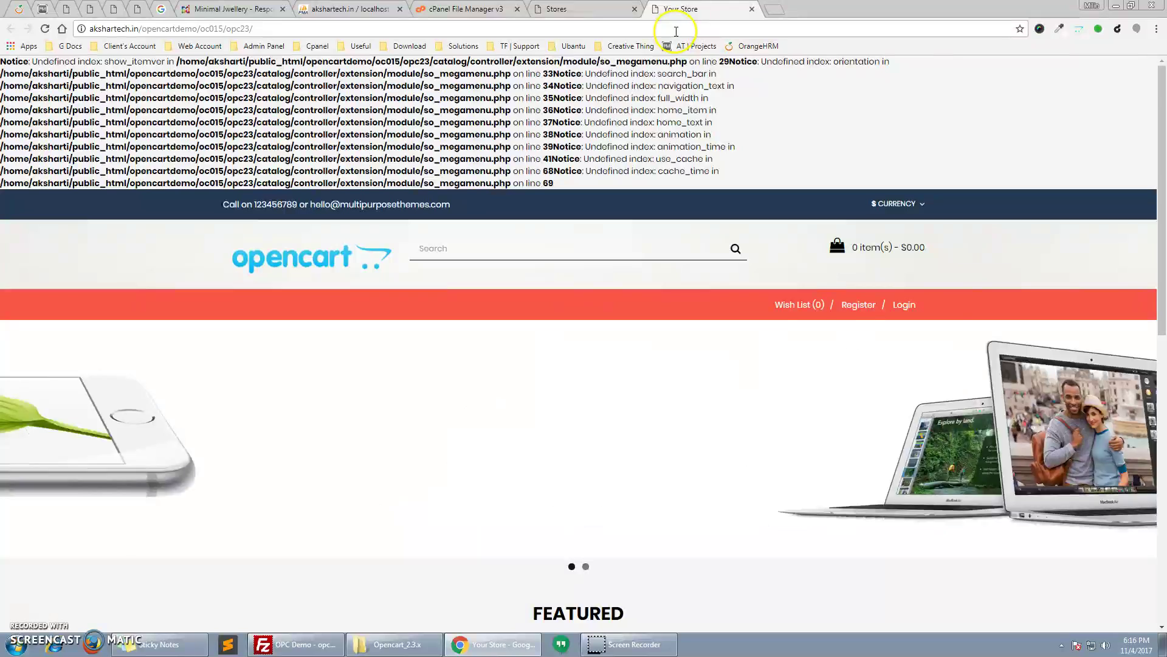
pyautogui.press('F5')
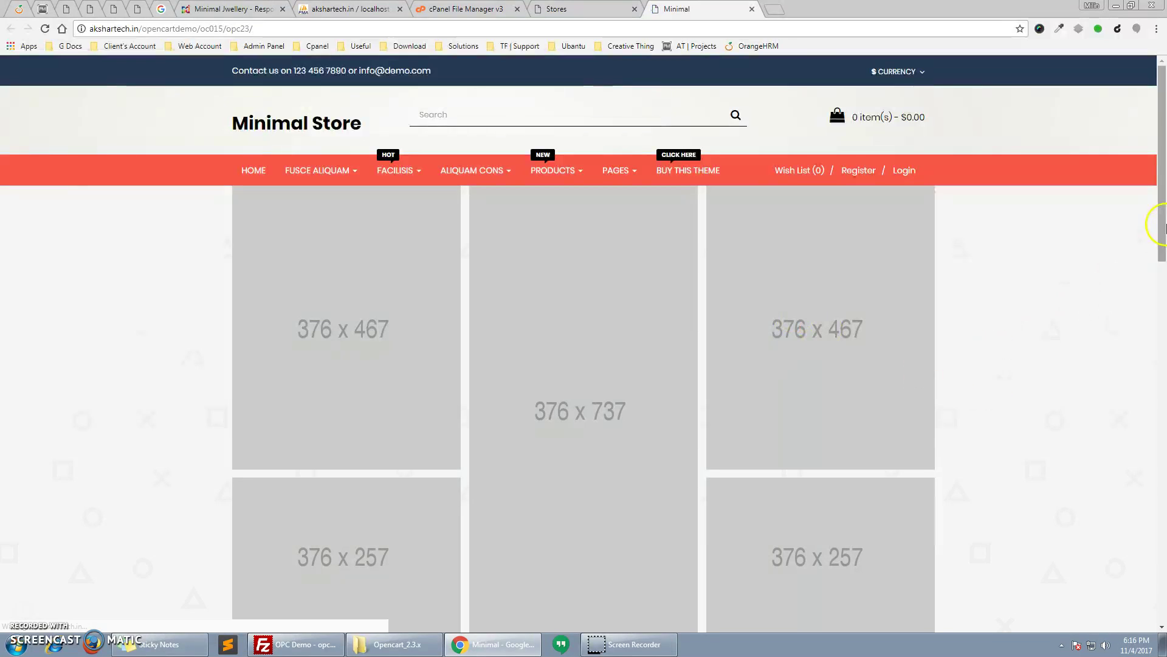
pyautogui.moveTo(1162, 149); pyautogui.dragTo(1166, 121)
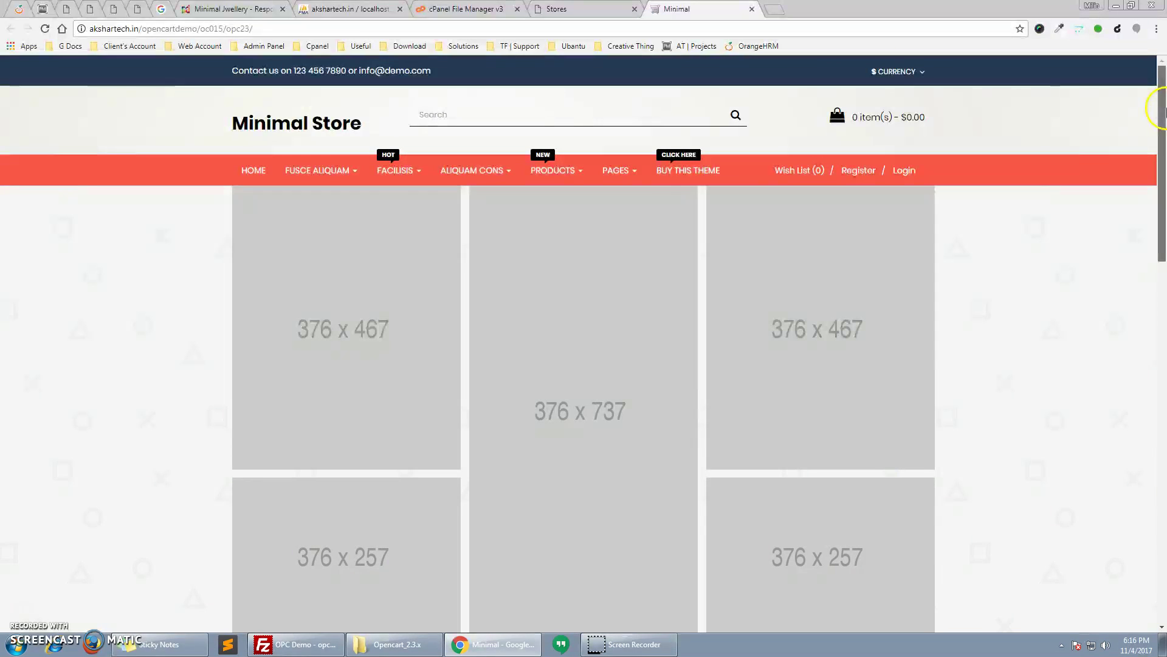